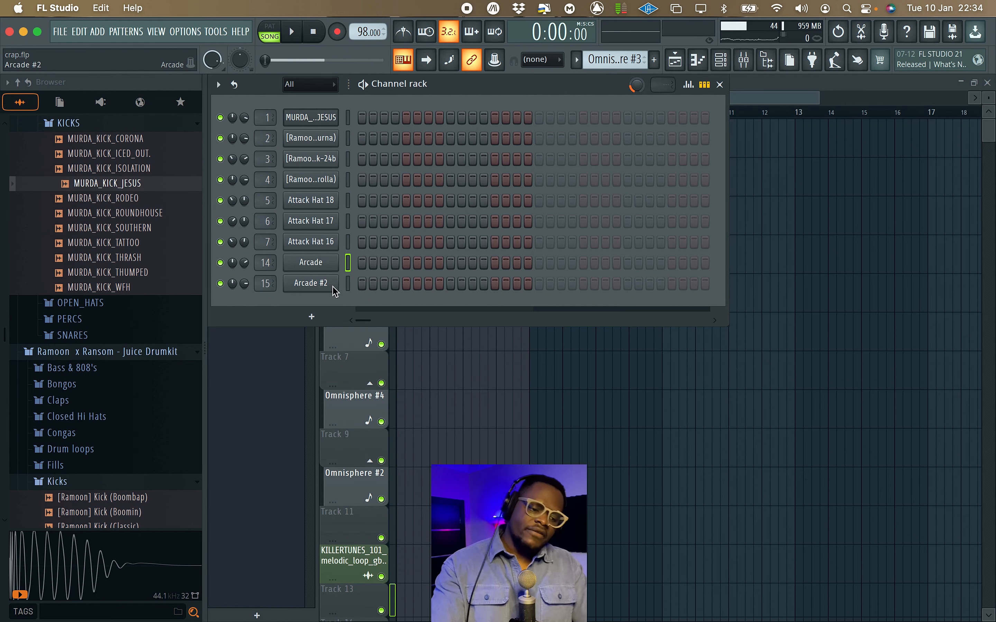
Check the Arcade #2 instrument window, close it and bring up that channel's piano roll.
click(316, 286)
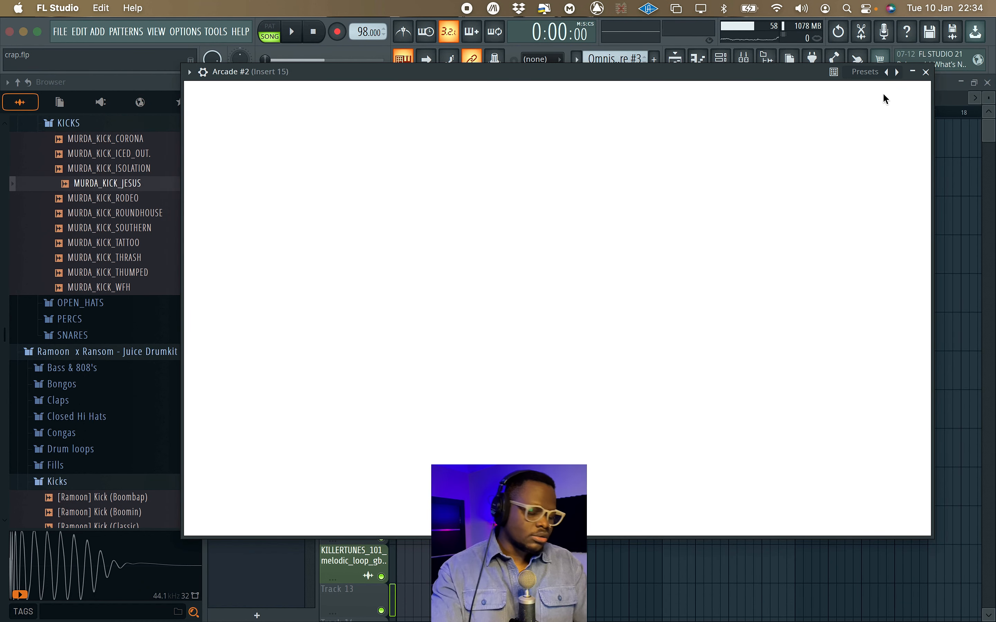
click(926, 72)
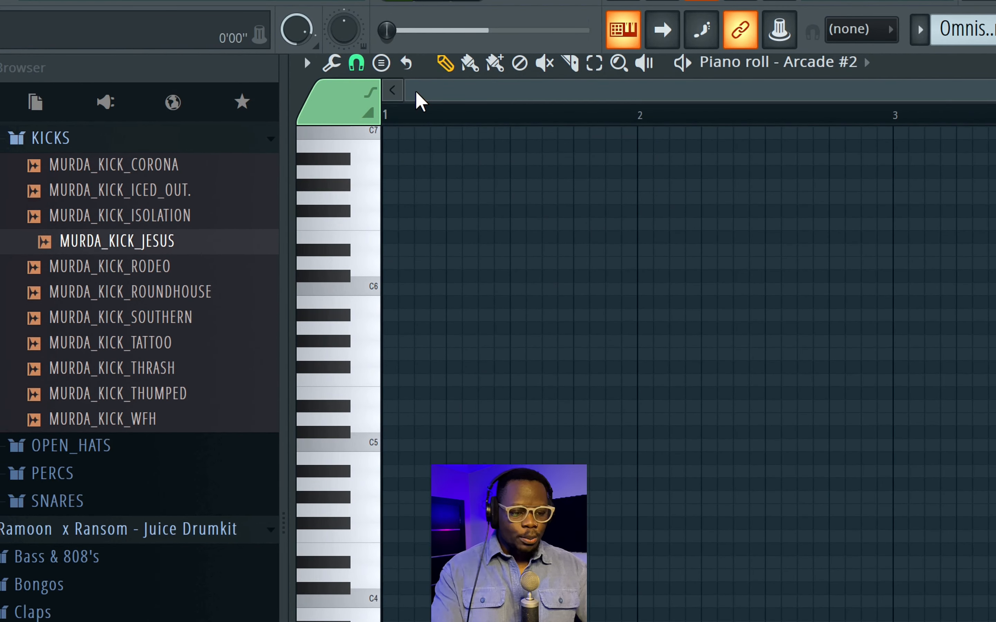
scroll(375, 270, down, 1)
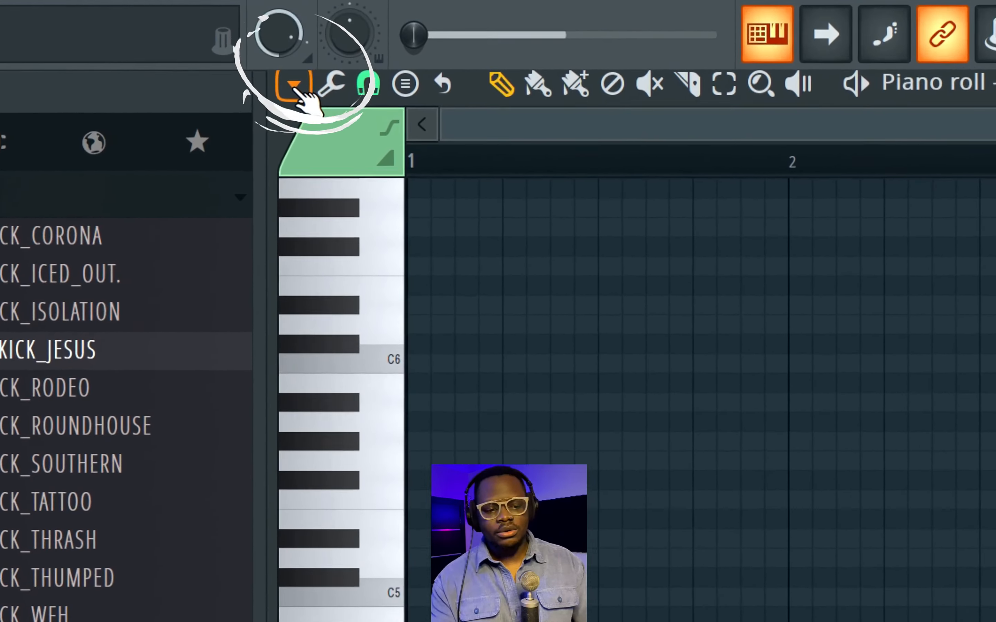
Set the piano roll's scale highlighting to Major (Ionian).
click(219, 79)
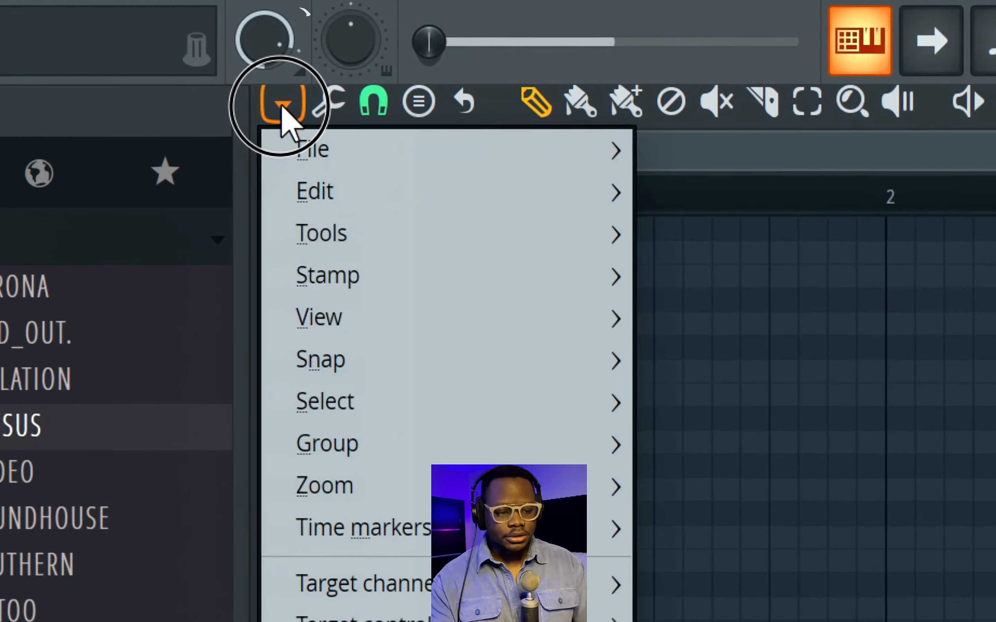
mouse_move(319, 318)
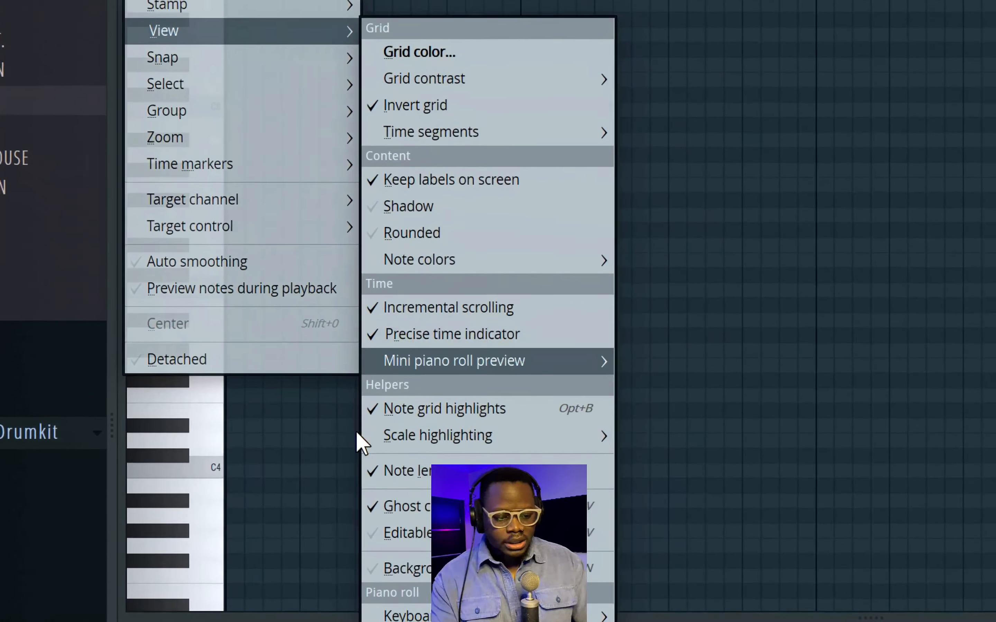
mouse_move(448, 439)
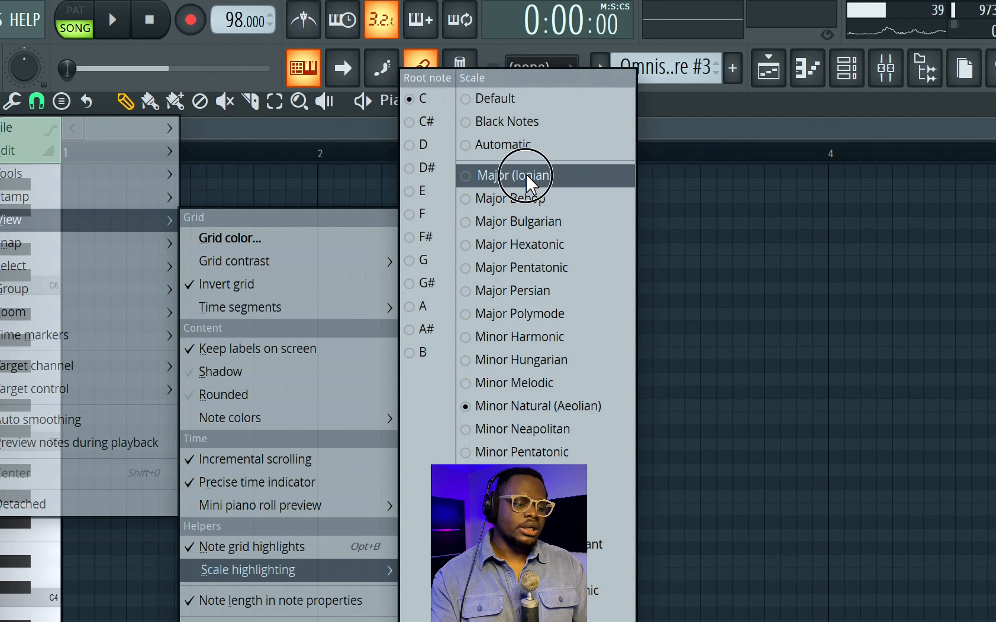
click(526, 175)
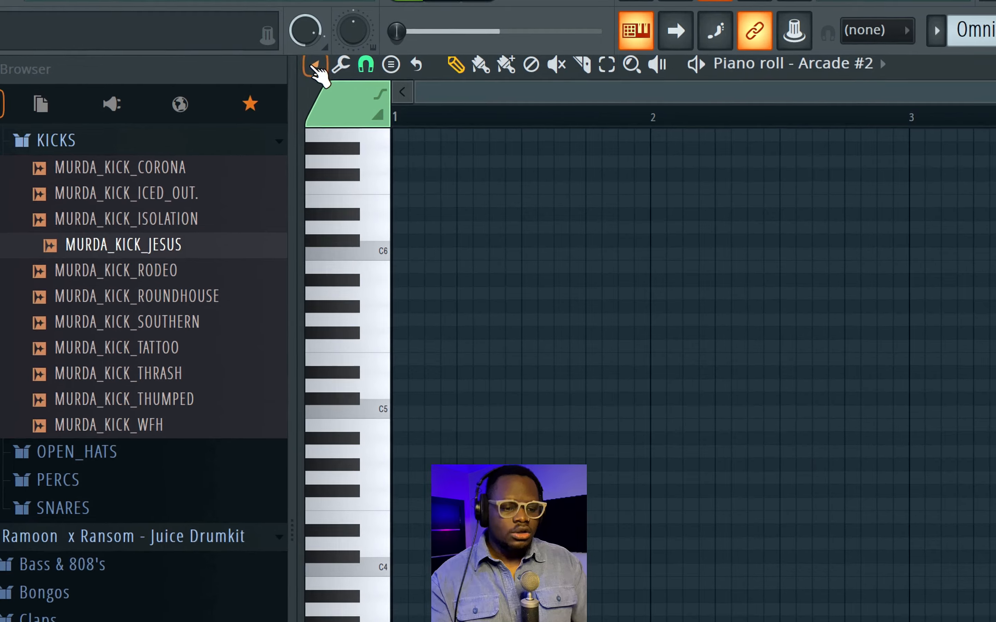
Change the root note of the piano roll's scale highlighting to D.
click(218, 78)
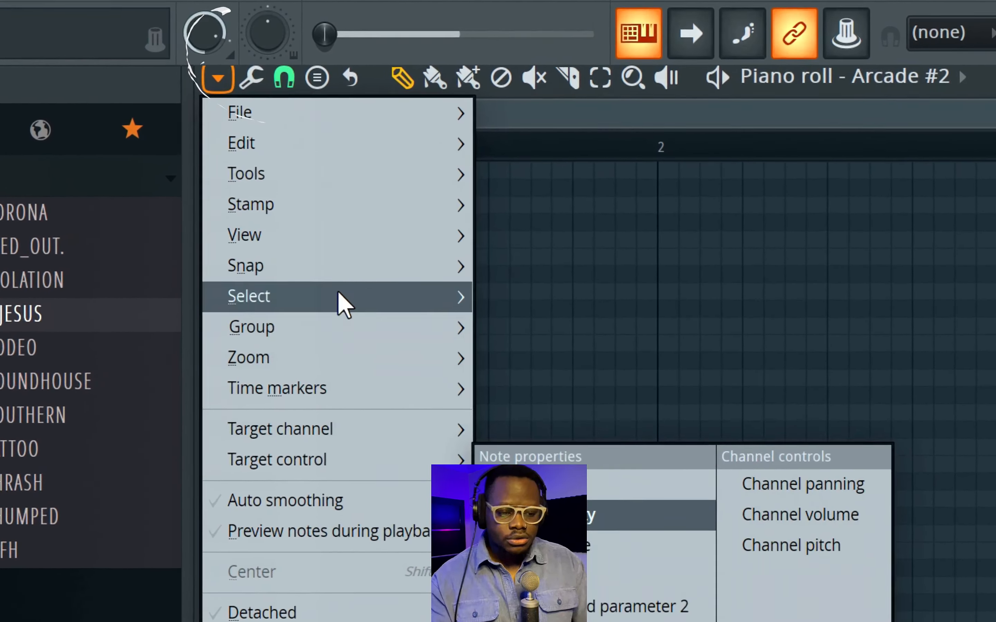
mouse_move(350, 214)
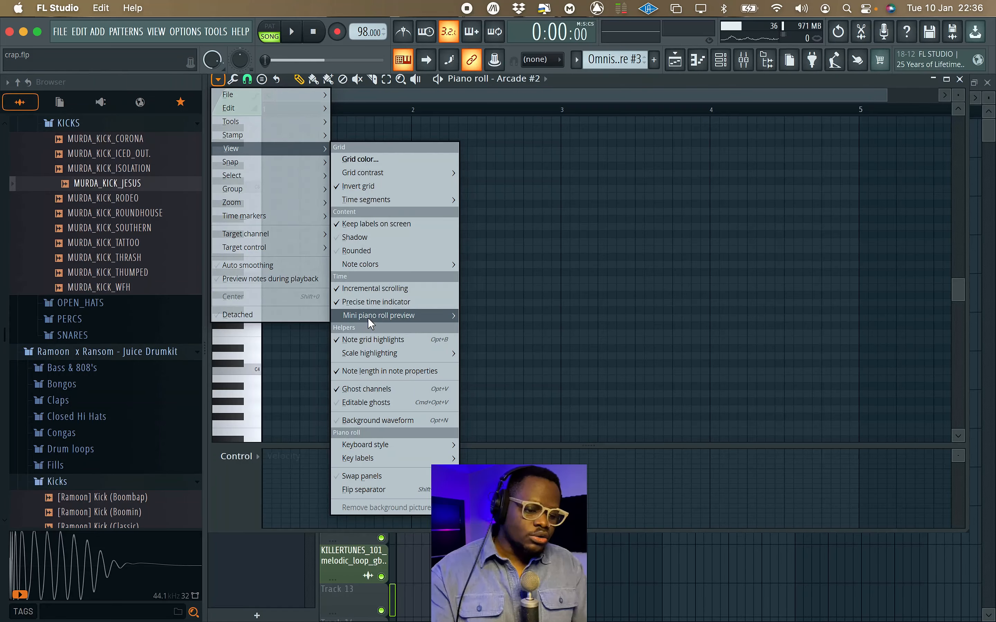
mouse_move(368, 352)
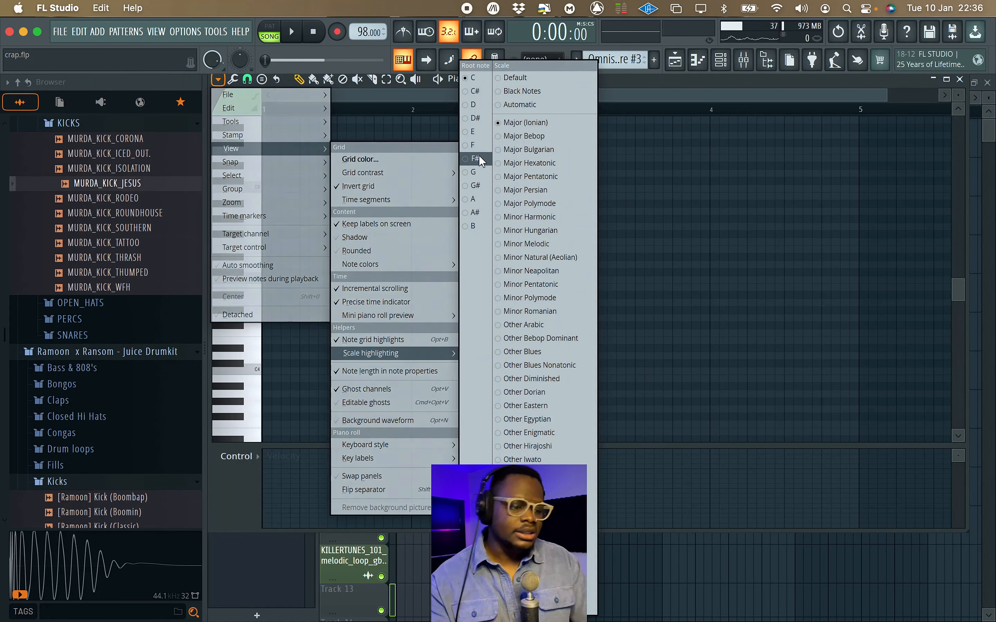
click(469, 105)
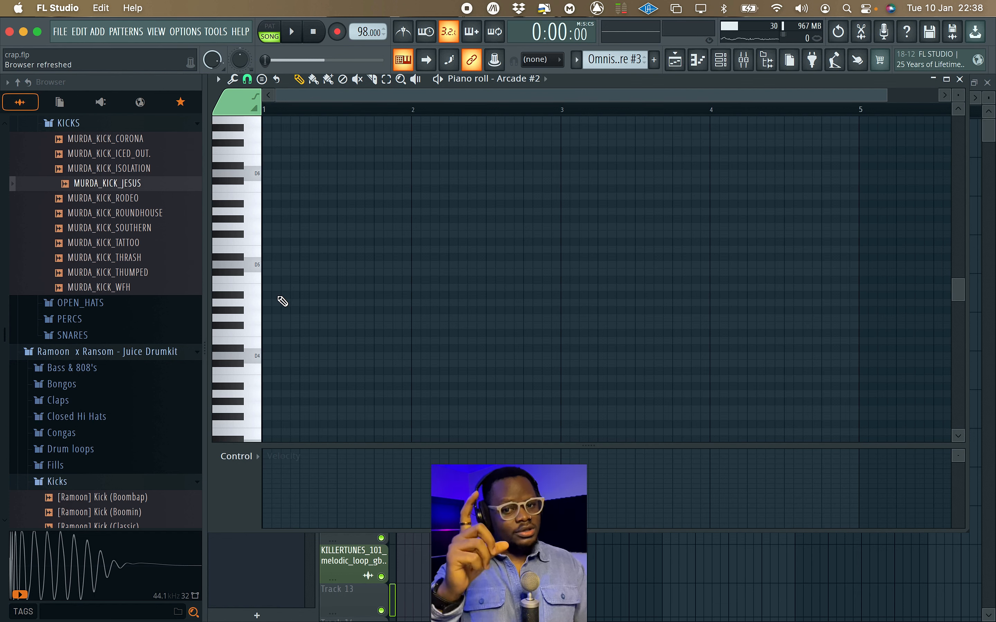
Place single notes E5, G5, B5 and A5 at the starts of bars 1, 2, 3 and 4 and play them back.
scroll(320, 264, up, 3)
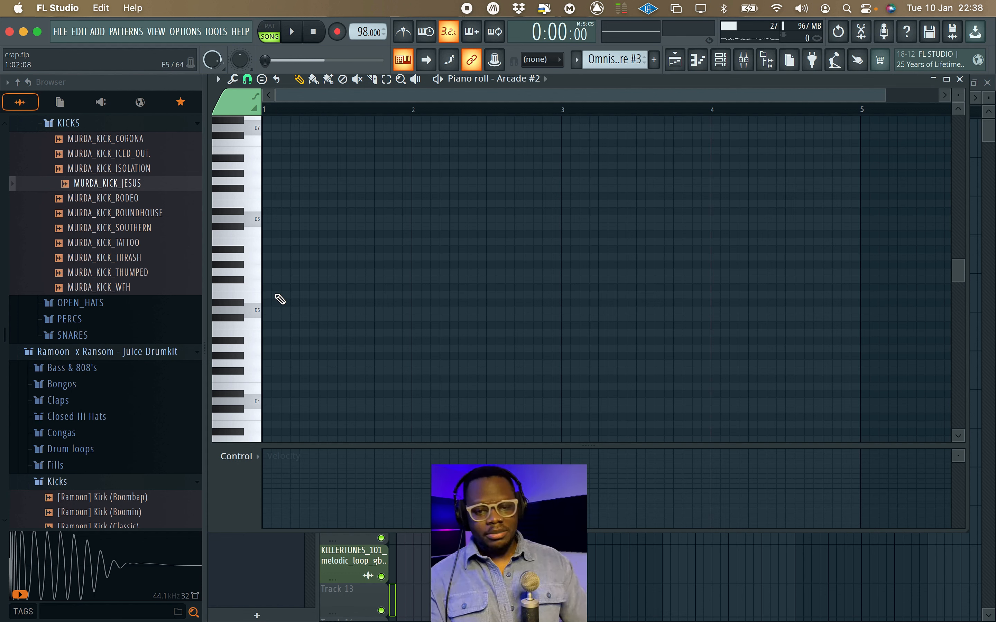
click(275, 296)
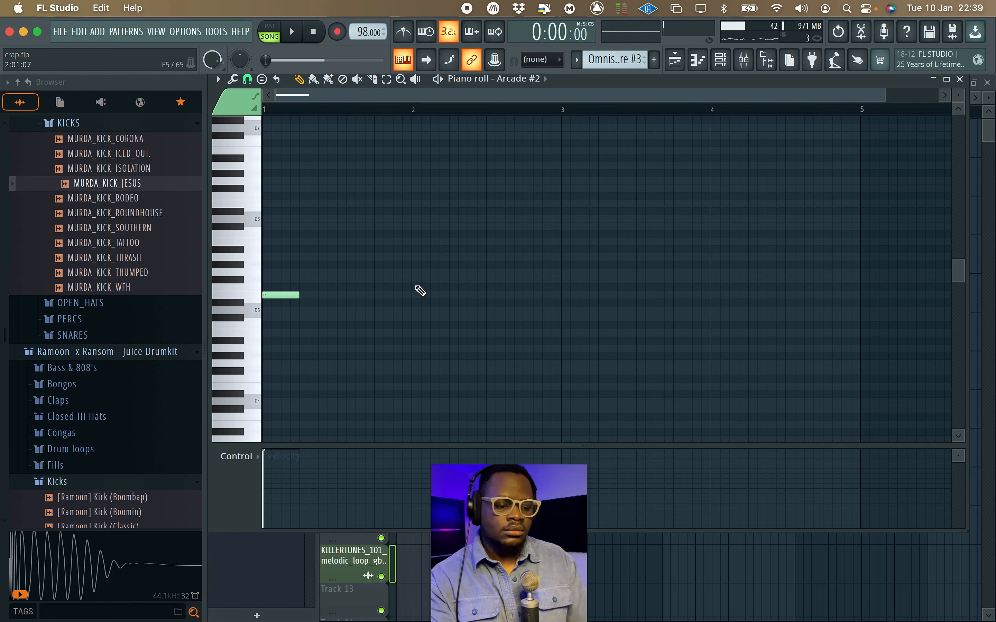
click(661, 321)
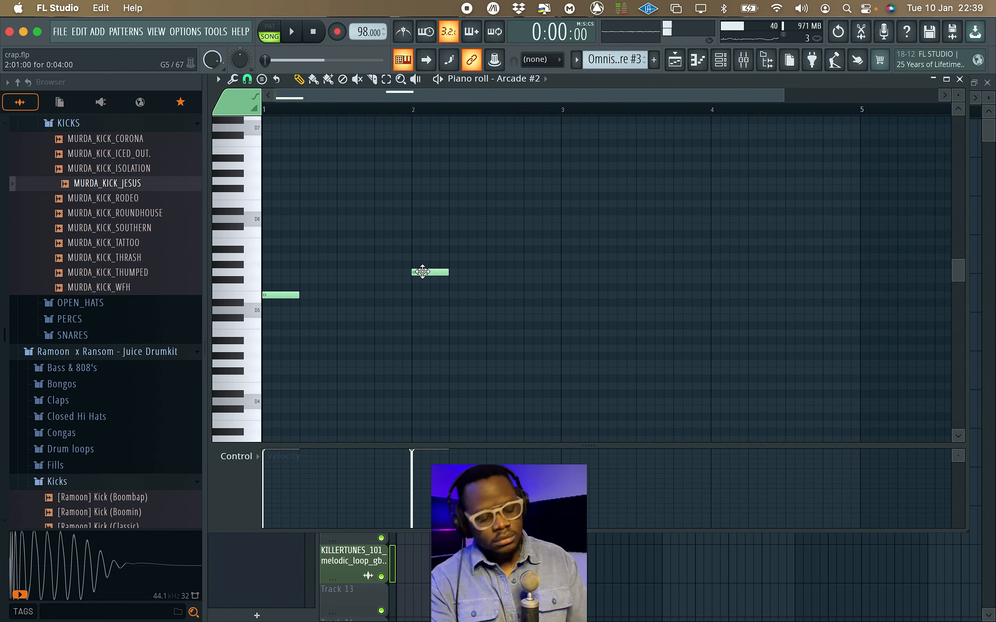
click(493, 243)
drag(512, 244, 583, 244)
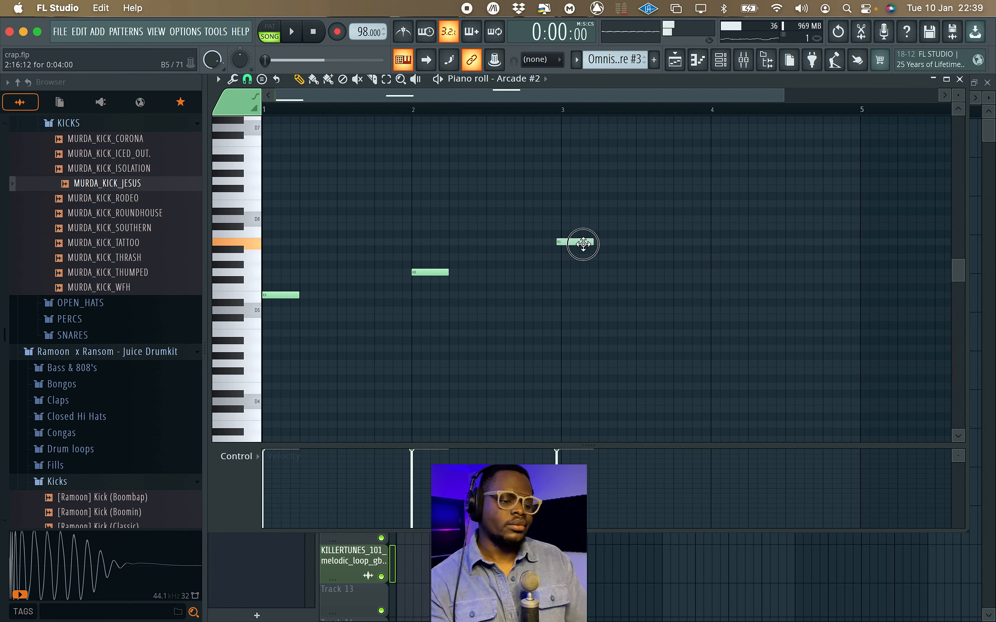
click(714, 246)
key(space)
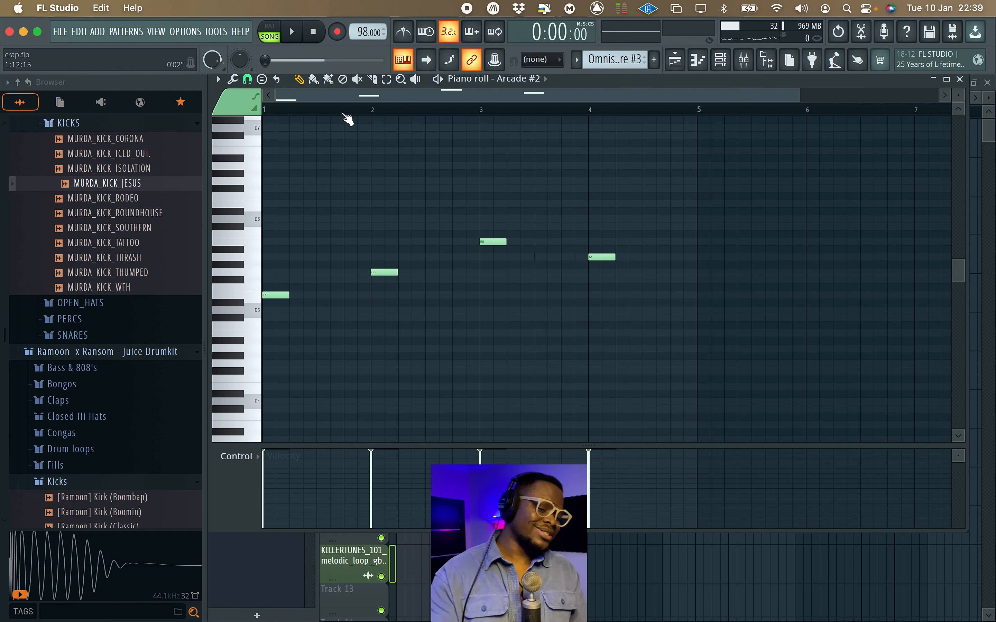
Add a G#5 note above the E5 and align it with the start of bar 1.
scroll(318, 236, up, 5)
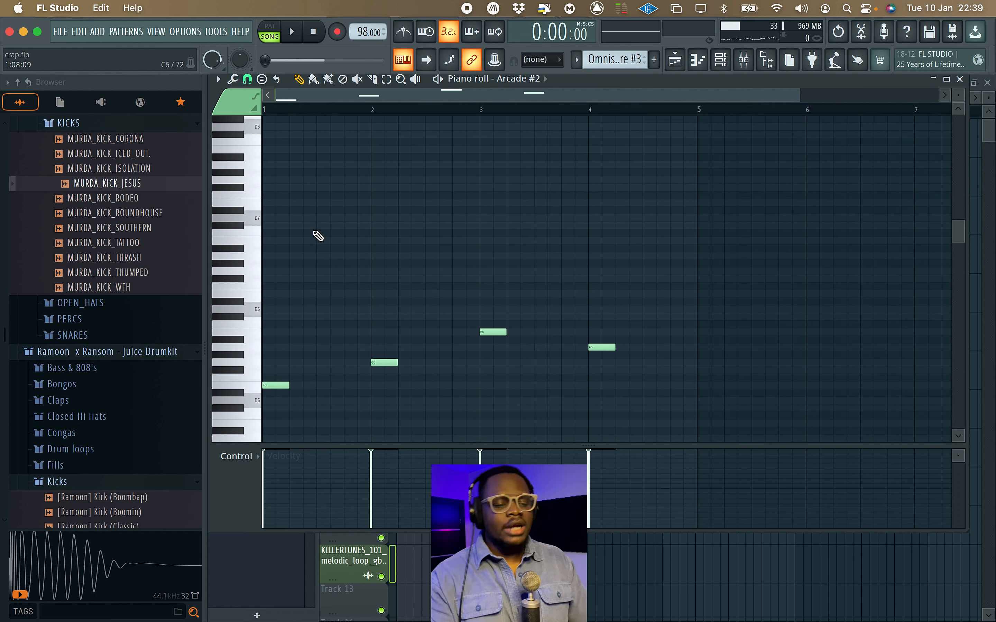
scroll(318, 236, down, 1)
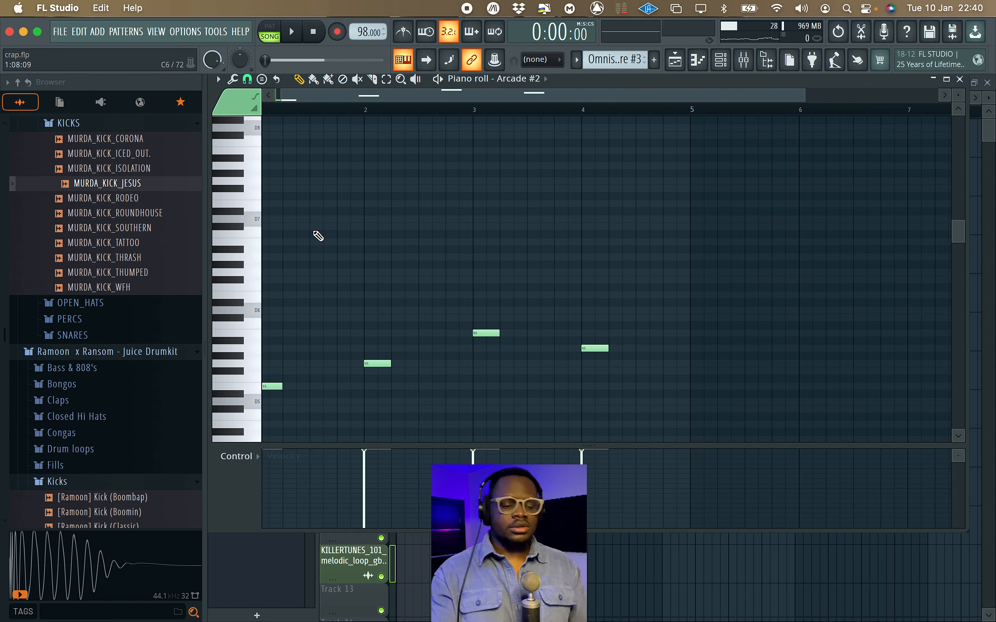
ctrl+scroll(340, 177, up, 2)
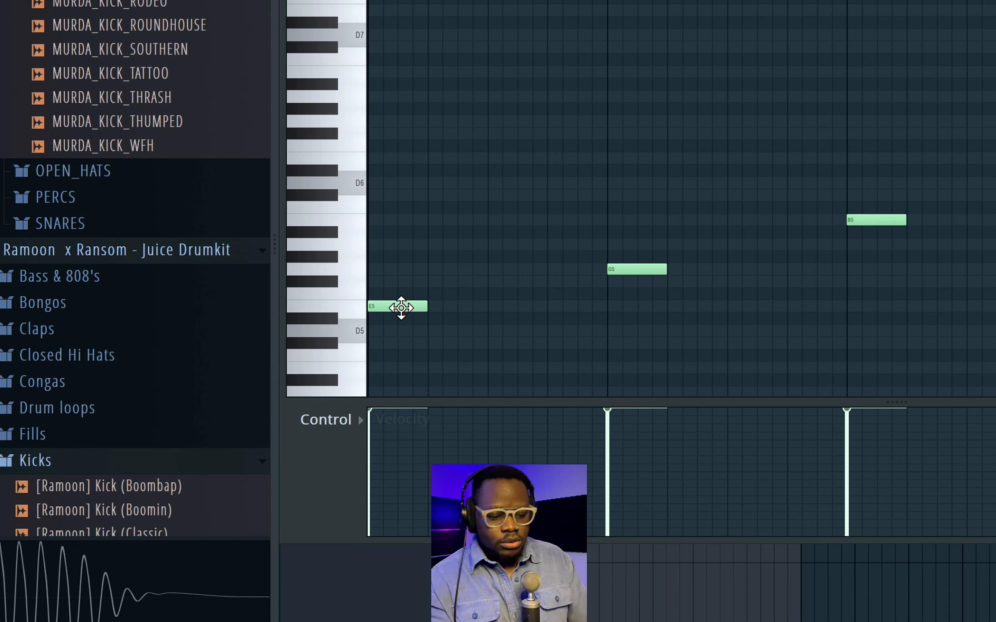
click(282, 387)
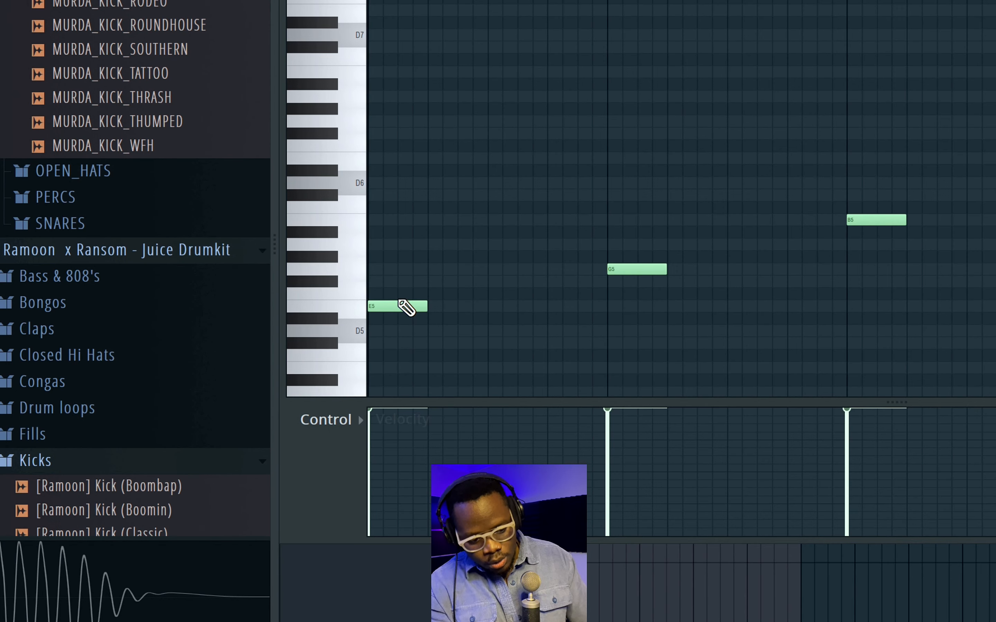
click(380, 259)
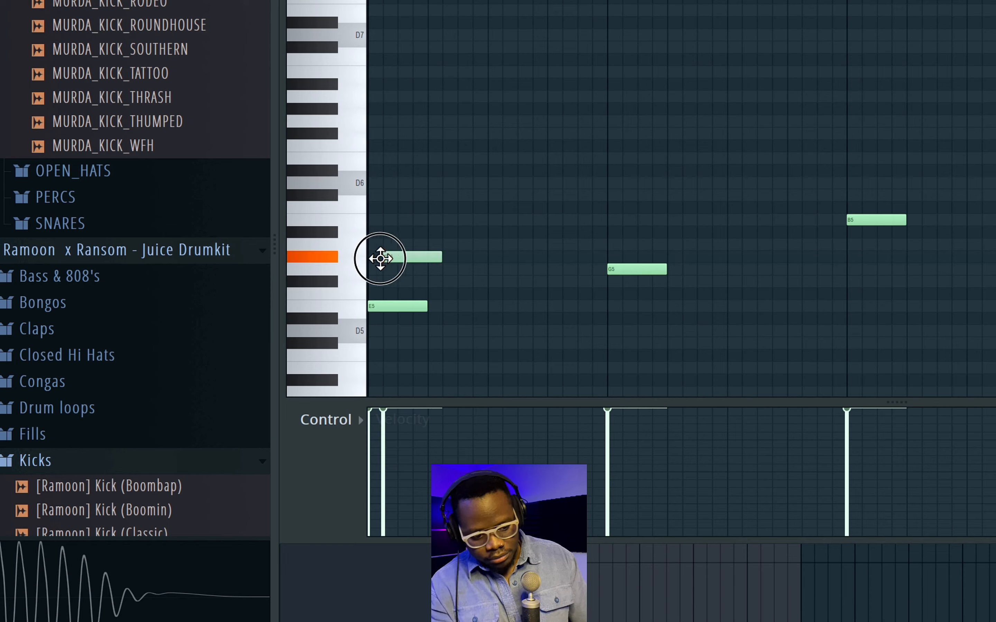
drag(380, 258, 367, 259)
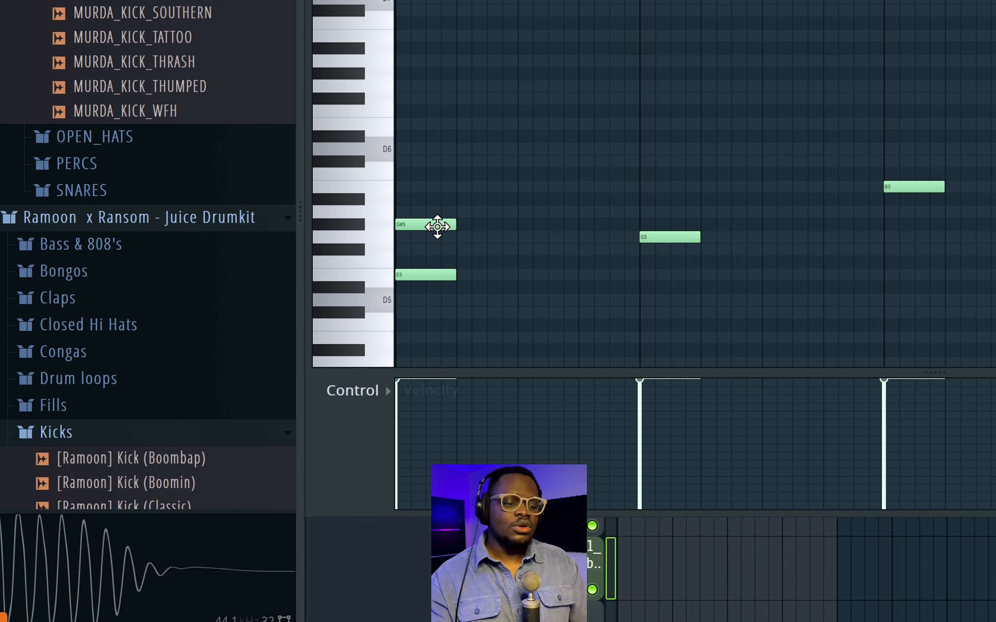
Lower the G#5 at bar 1 to G5 and add a B5 above it to complete the chord.
click(436, 226)
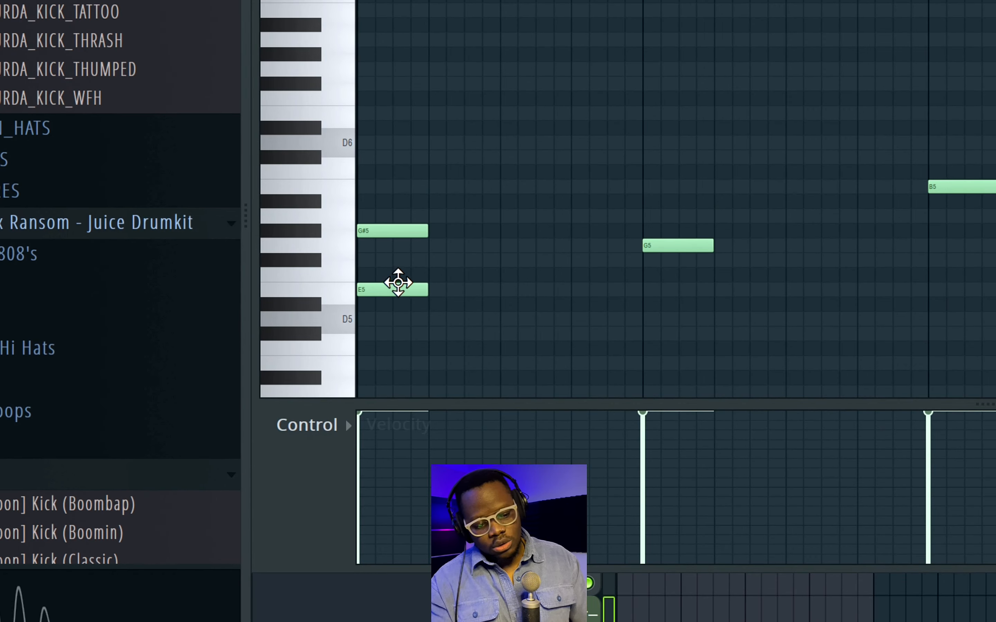
drag(393, 231, 387, 251)
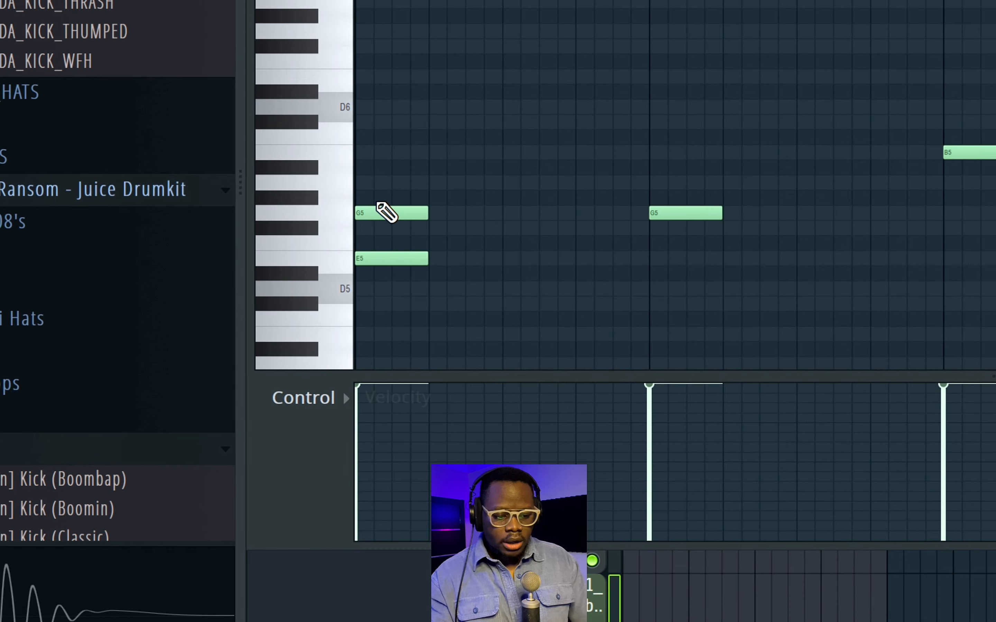
drag(381, 188, 338, 183)
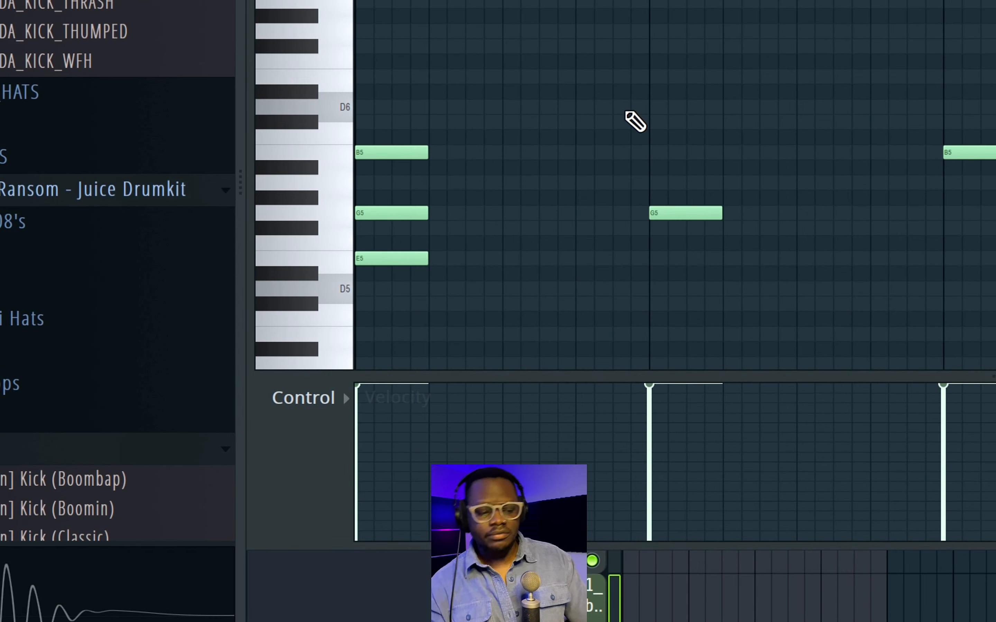
Build the next two chords by adding B5 and D6 above G5 at bar 2, and D6 and F#6 above B5 at bar 3.
scroll(703, 212, down, 2)
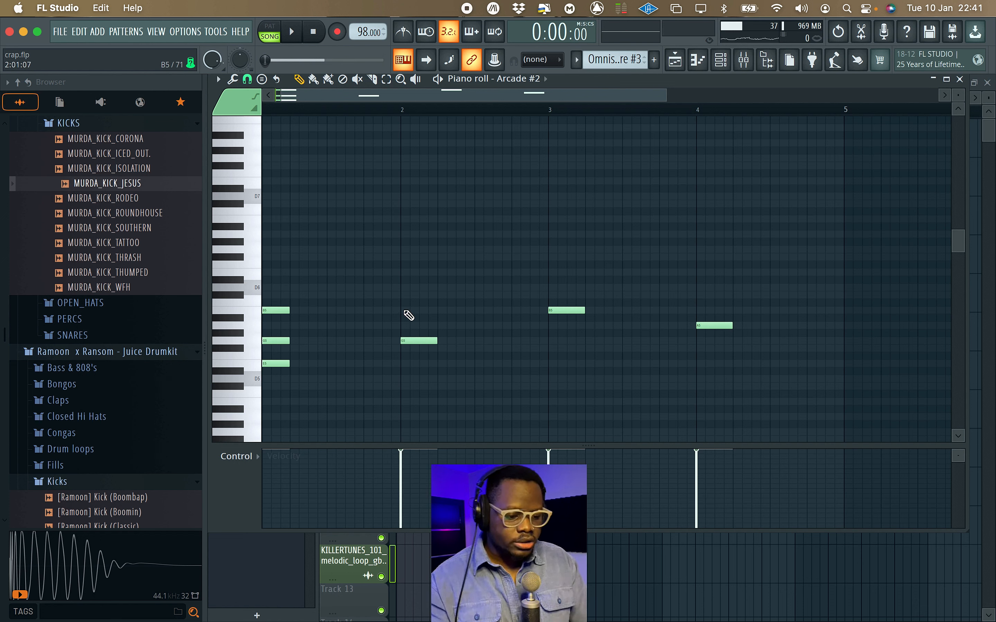
click(403, 310)
click(403, 287)
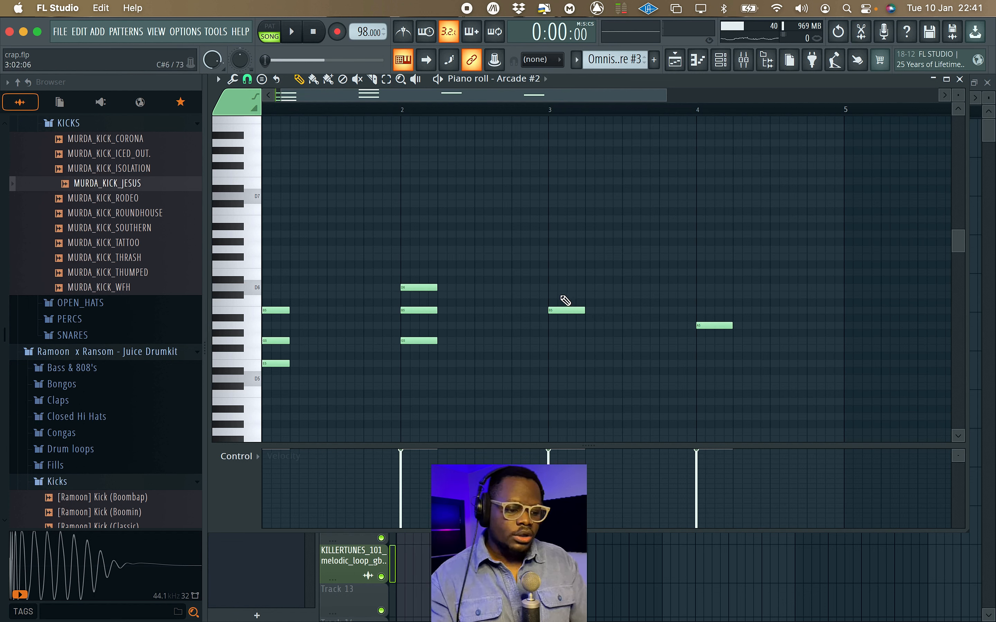
click(551, 288)
click(551, 257)
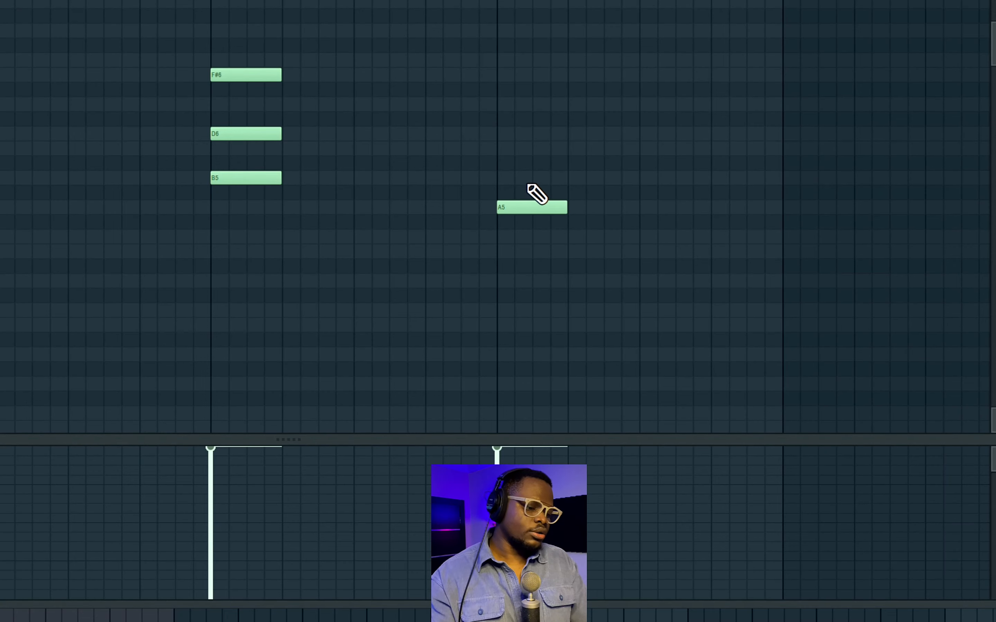
Add C#6 and E6 above the A5 at bar 4 and play back the chord progression.
click(499, 148)
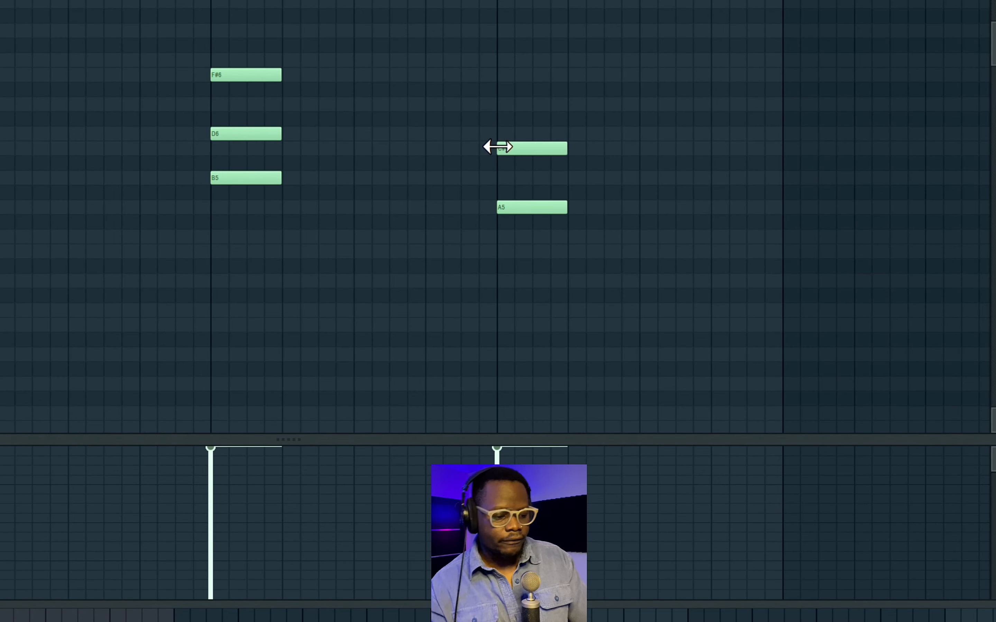
click(500, 104)
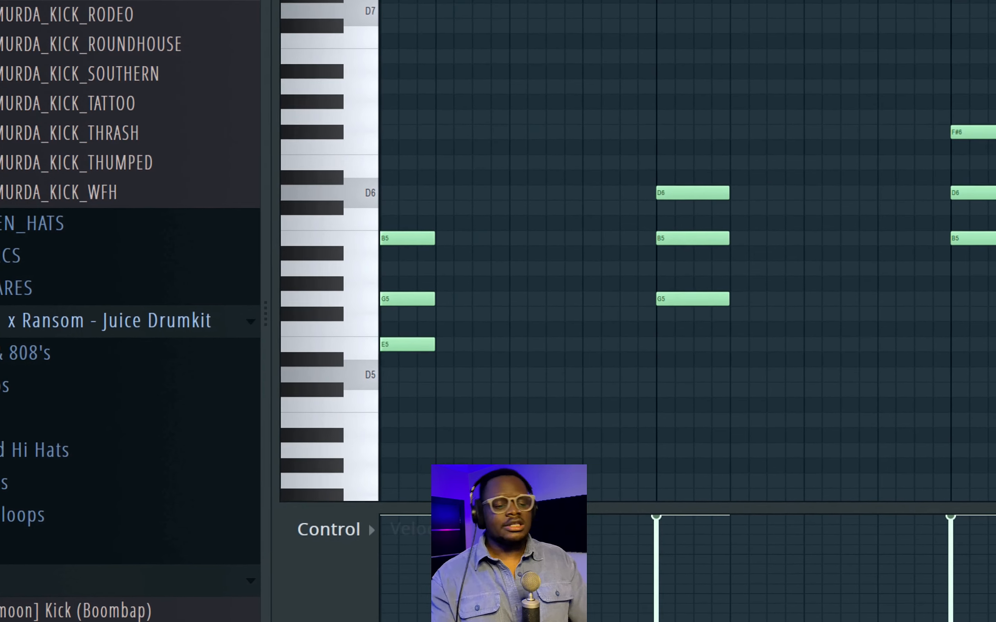
key(space)
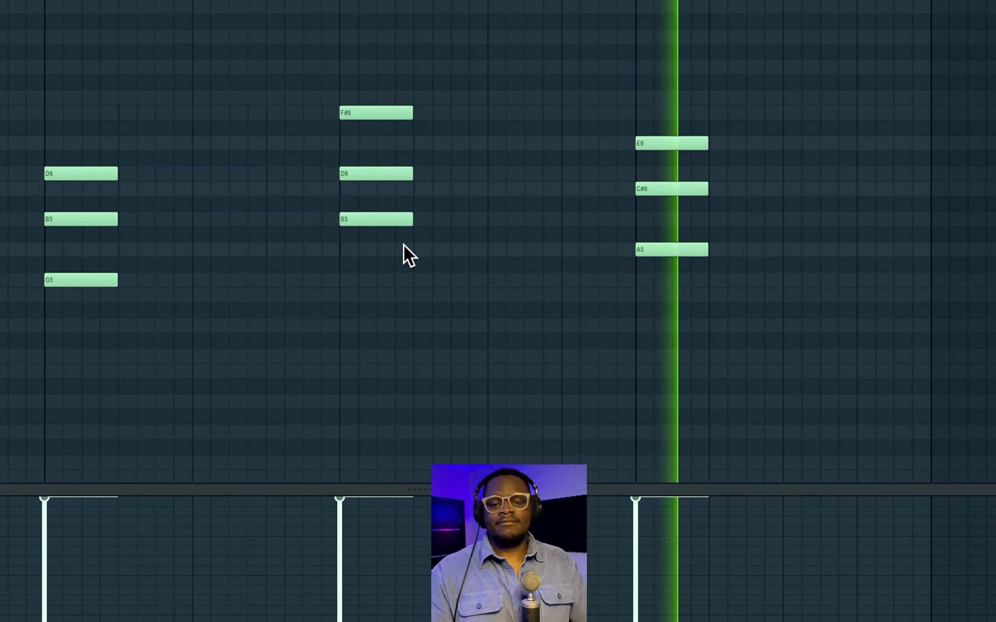
Copy the lowest note of each chord one octave down to E4, G4, B4 and A4, and play back the progression.
scroll(771, 266, down, 5)
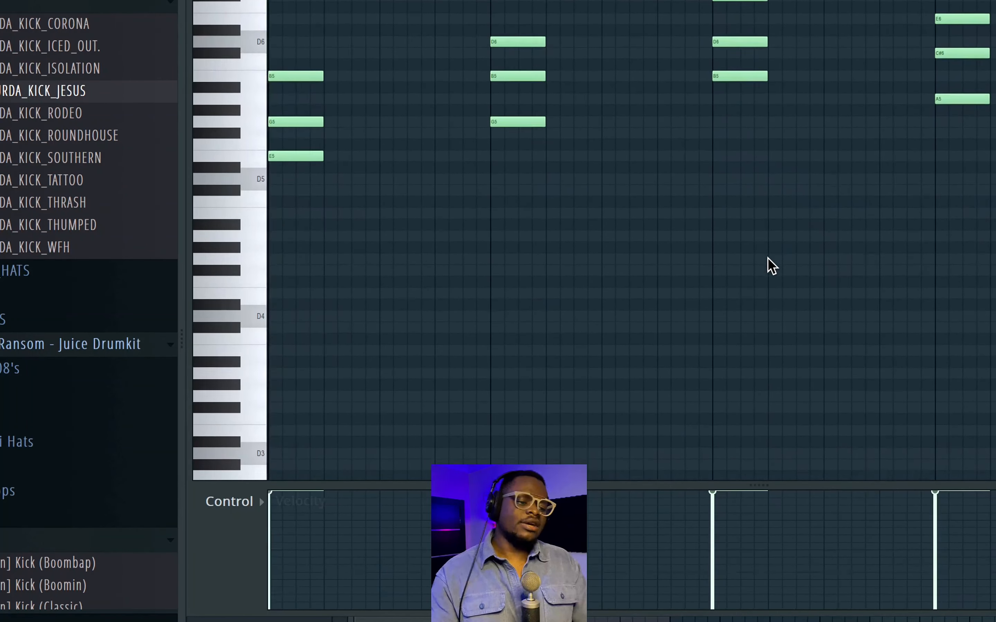
ctrl+scroll(771, 267, down, 2)
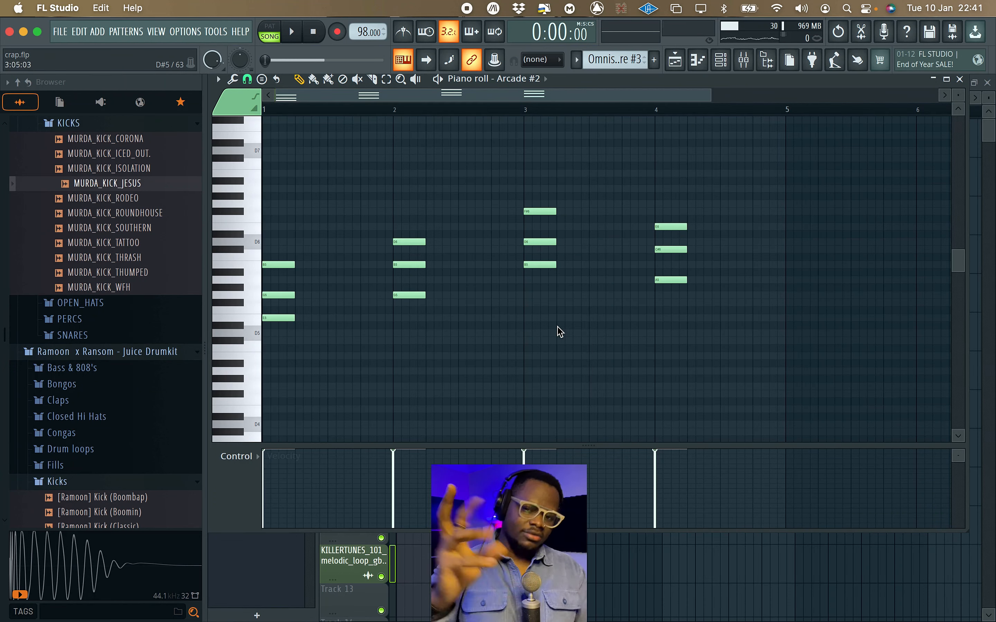
scroll(553, 333, down, 1)
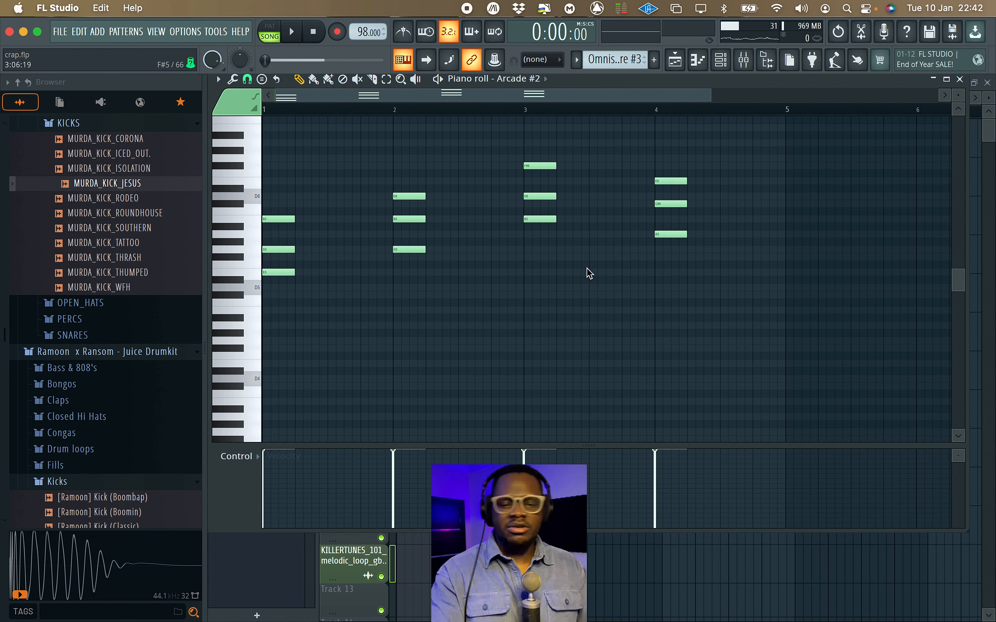
drag(694, 251, 526, 218)
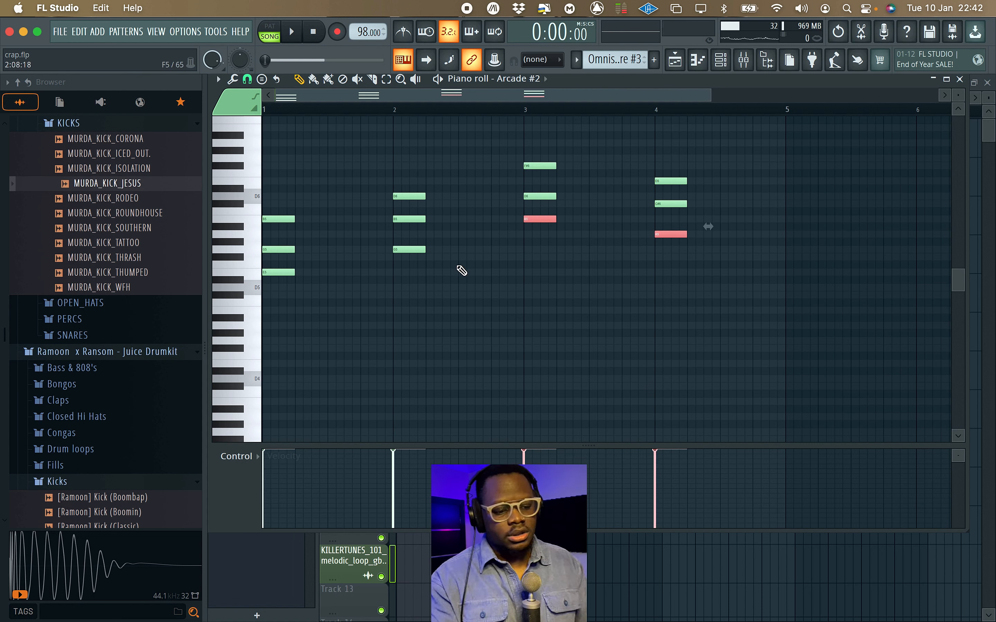
drag(456, 263, 267, 276)
click(416, 249)
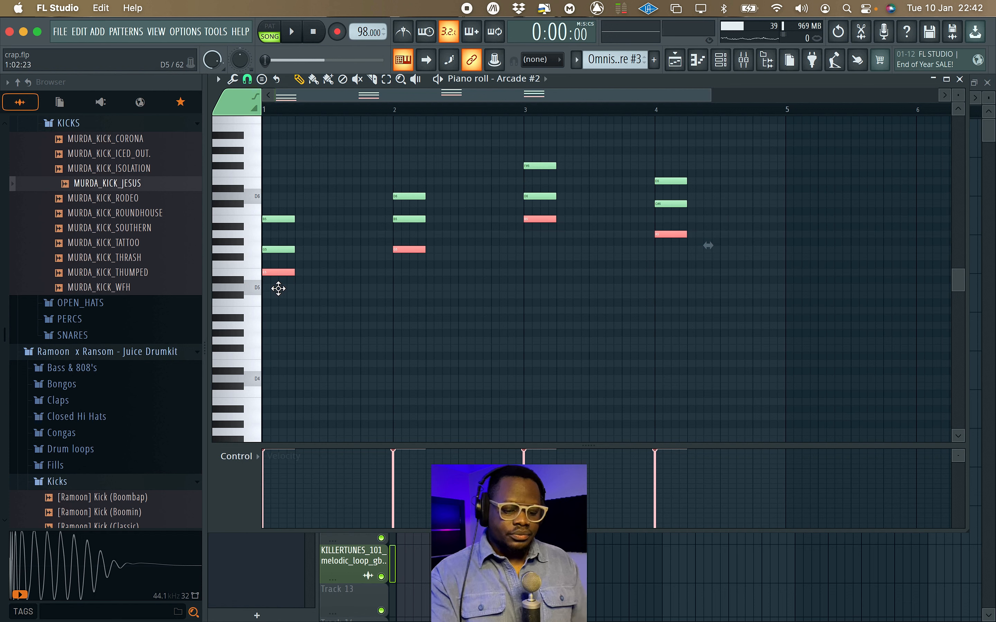
key(super+Down)
key(space)
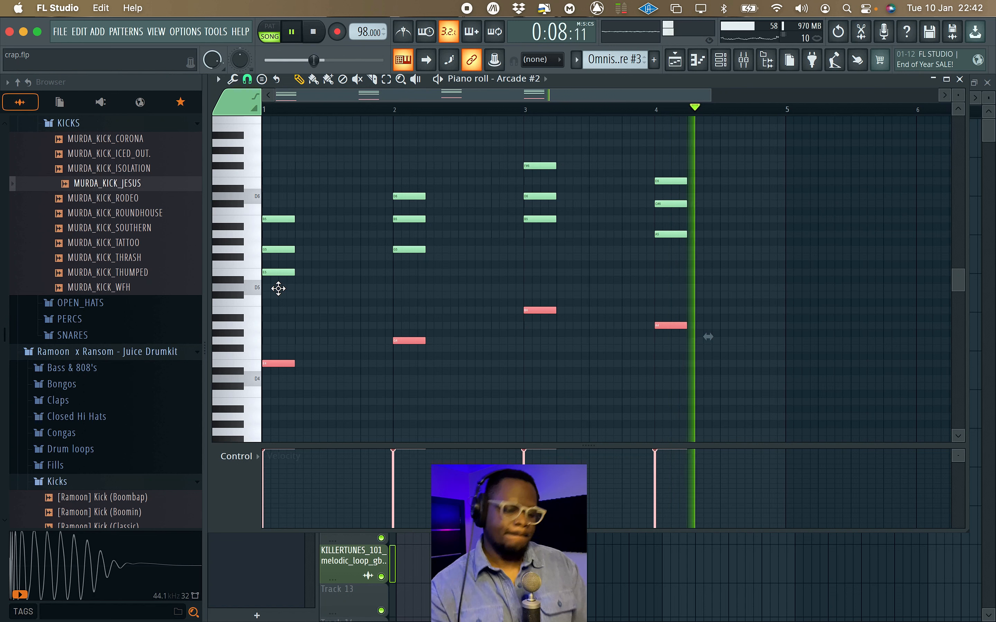
key(space)
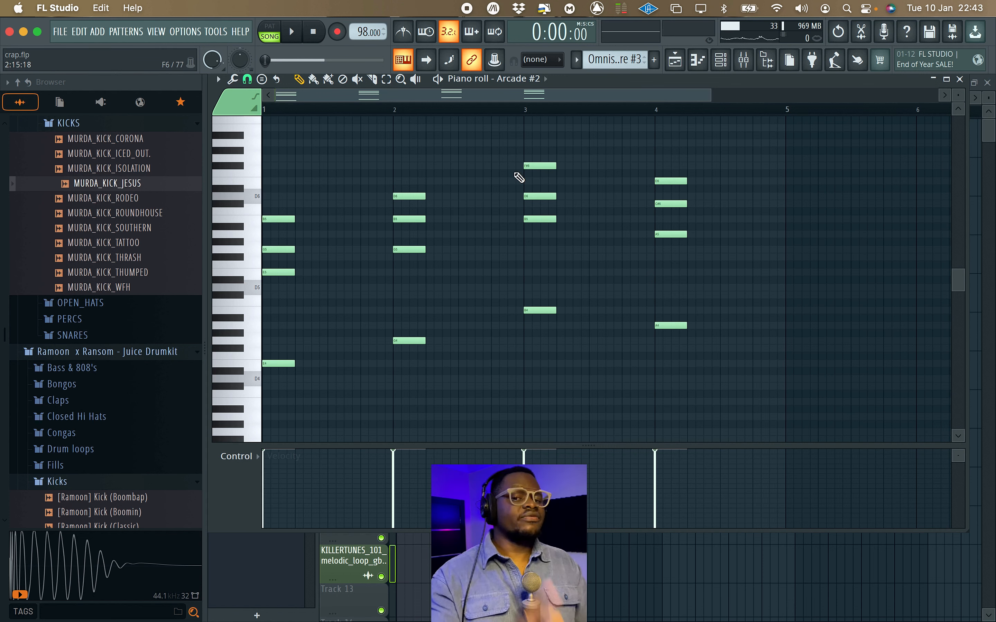
Lower the F#6 at bar 3 to F#5 and the E6 at bar 4 to E5.
click(550, 166)
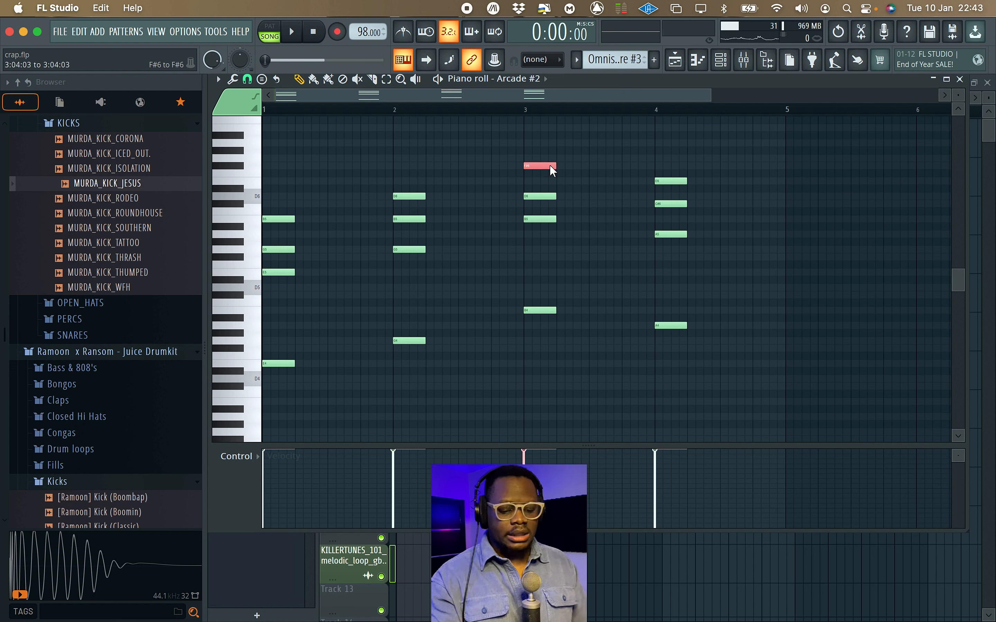
key(ctrl+Down)
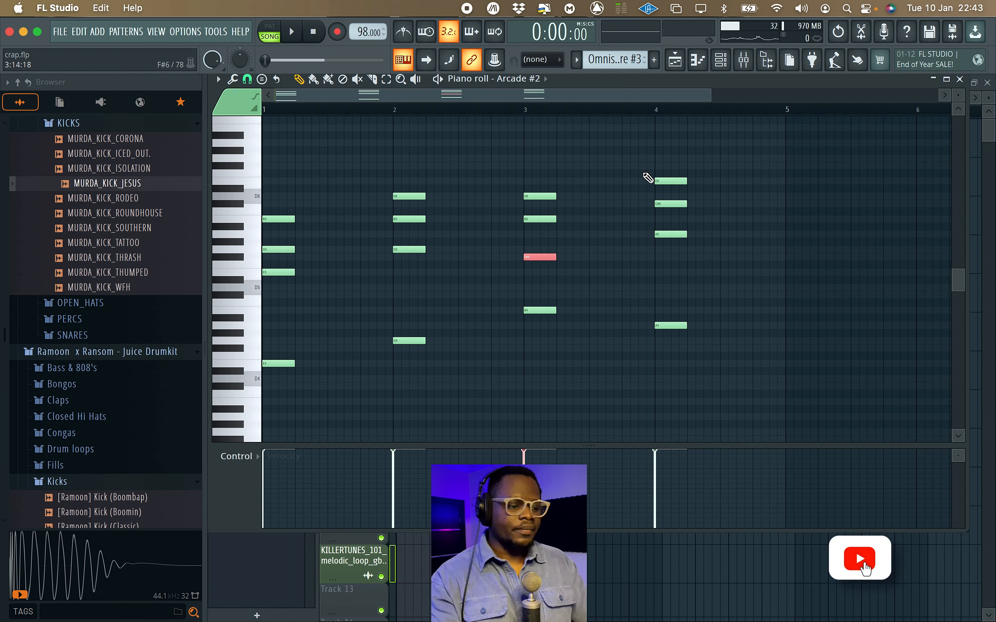
click(669, 181)
key(ctrl+Down)
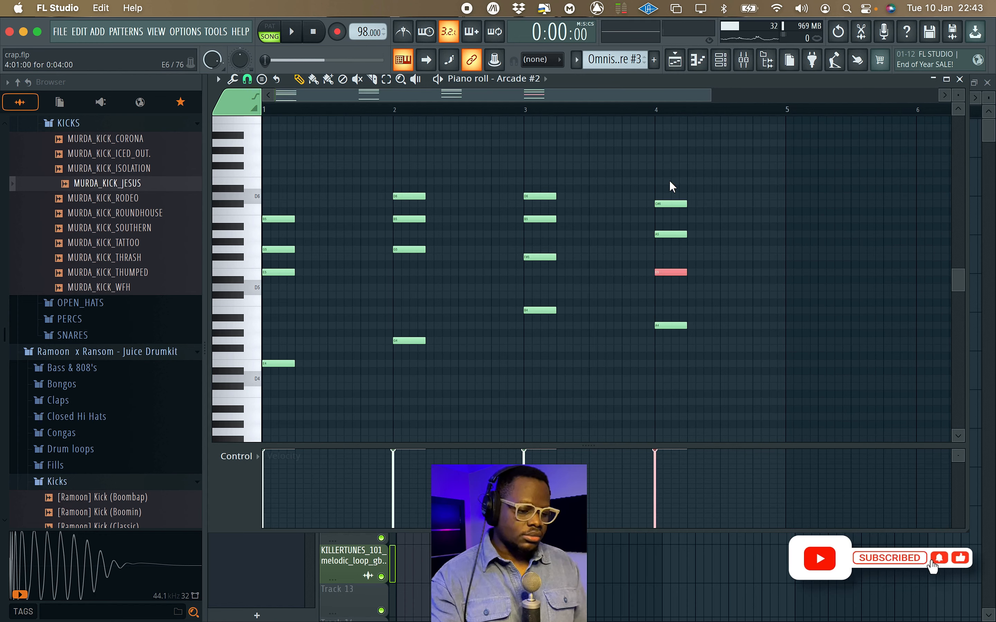
Lower the whole chord progression by one octave and play it back.
key(space)
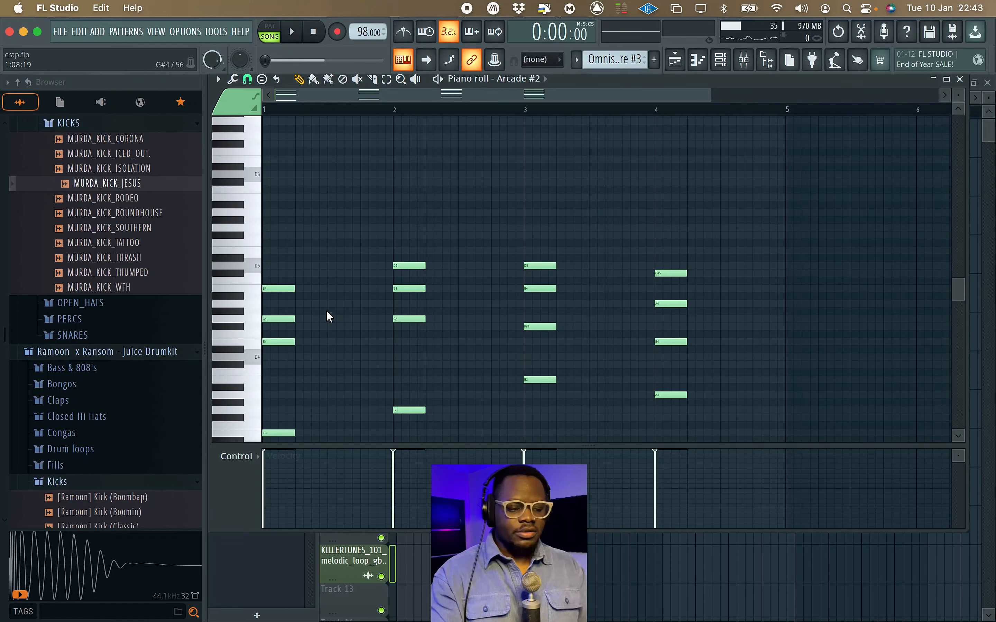
key(space)
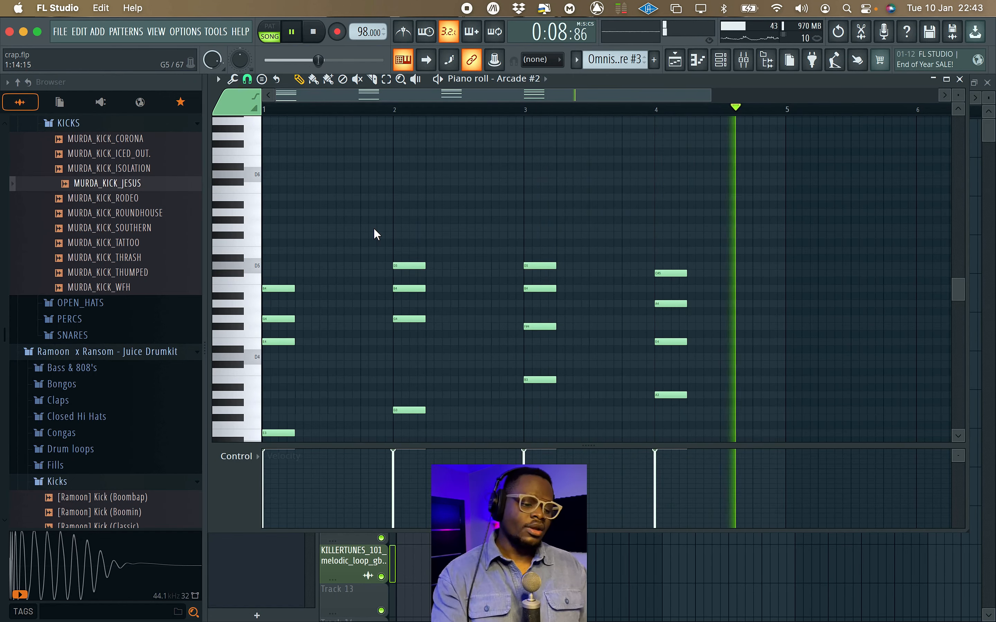
key(space)
Add a D5 on top of the bar 1 chord and play the progression to check it.
scroll(339, 244, down, 3)
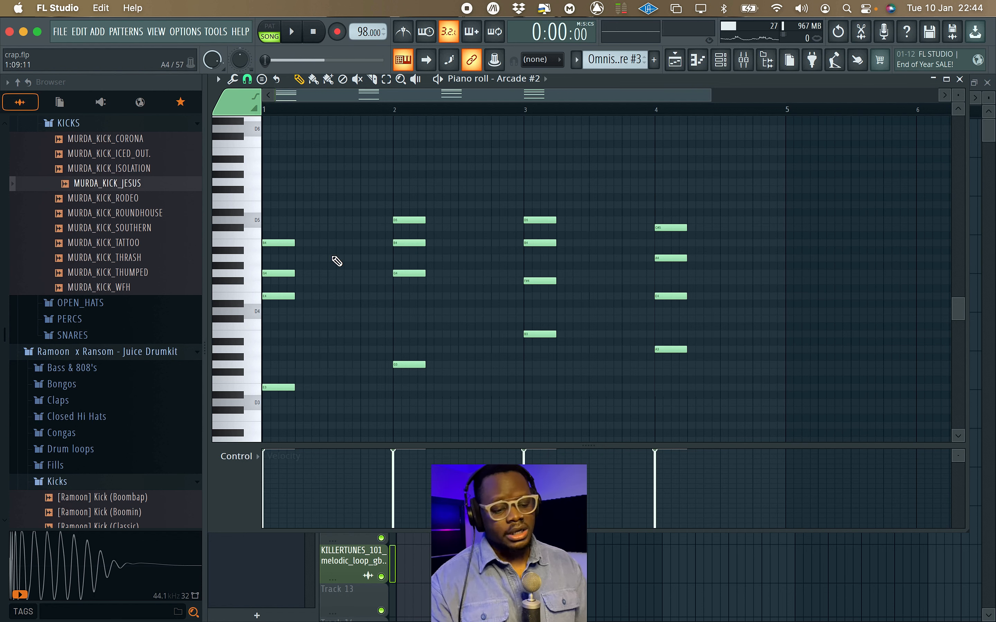
scroll(314, 284, up, 2)
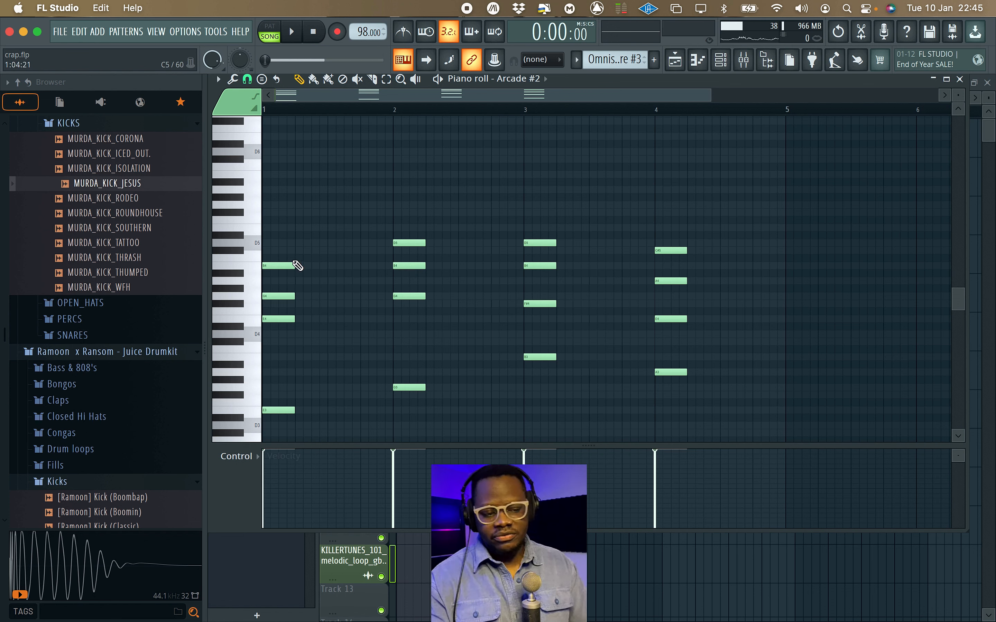
click(282, 243)
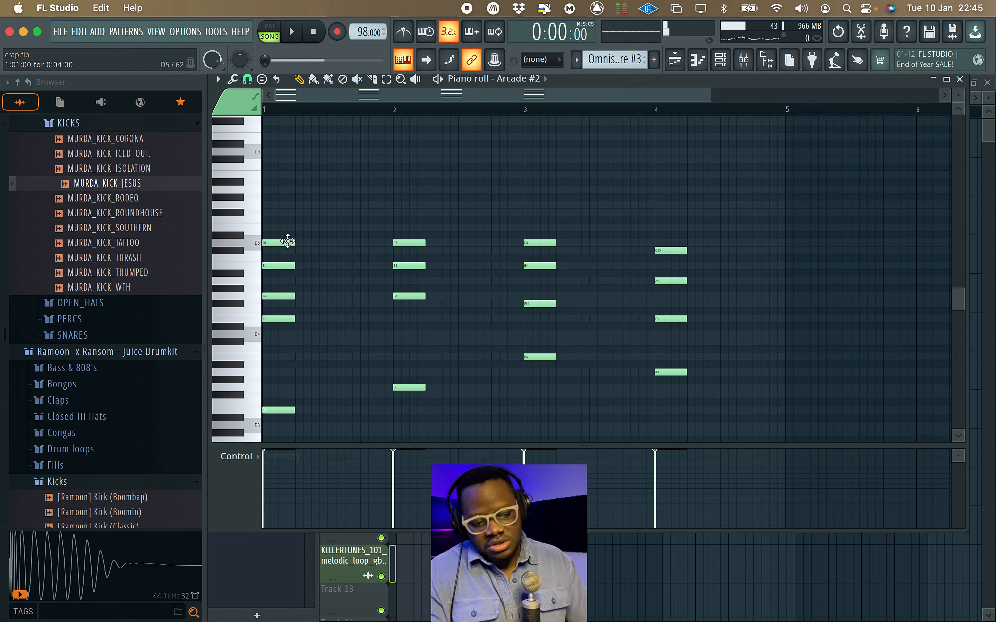
key(space)
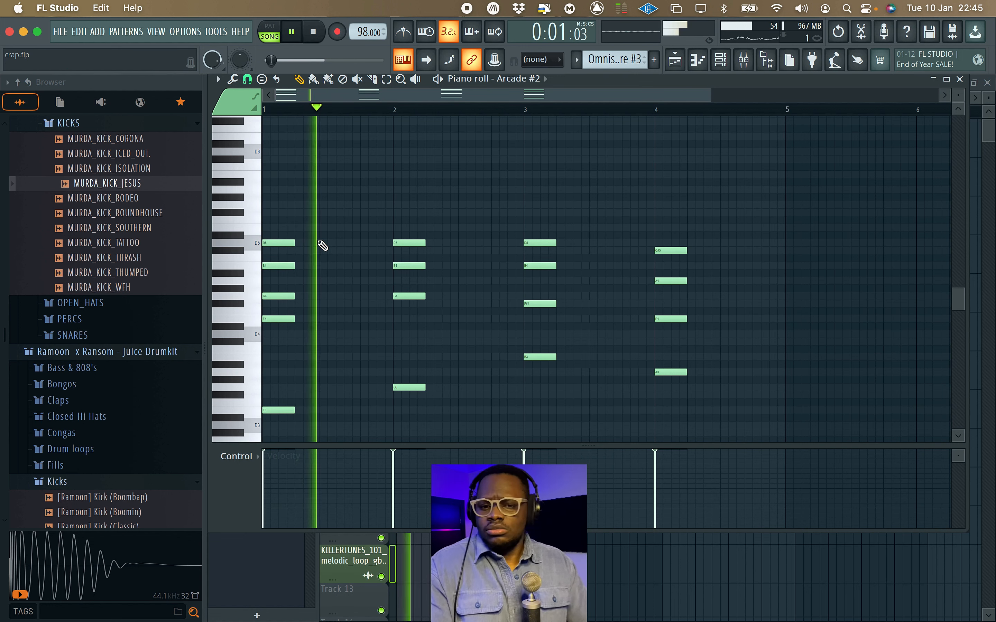
key(space)
key(space)
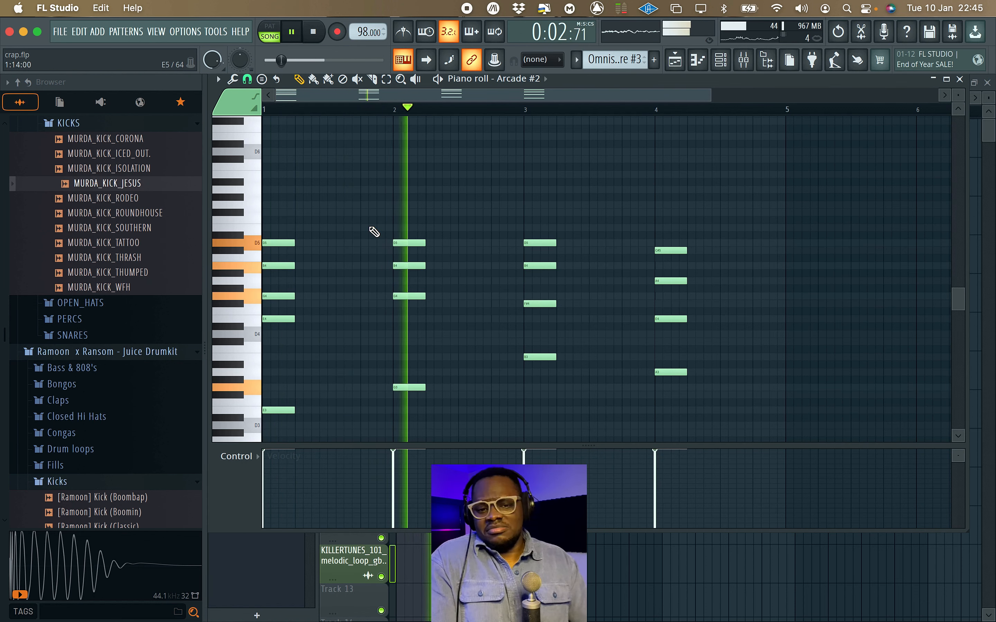
Add F#5 on top of the bar 3 chord and E5 on top of the bar 4 chord, and play back the progression.
click(525, 211)
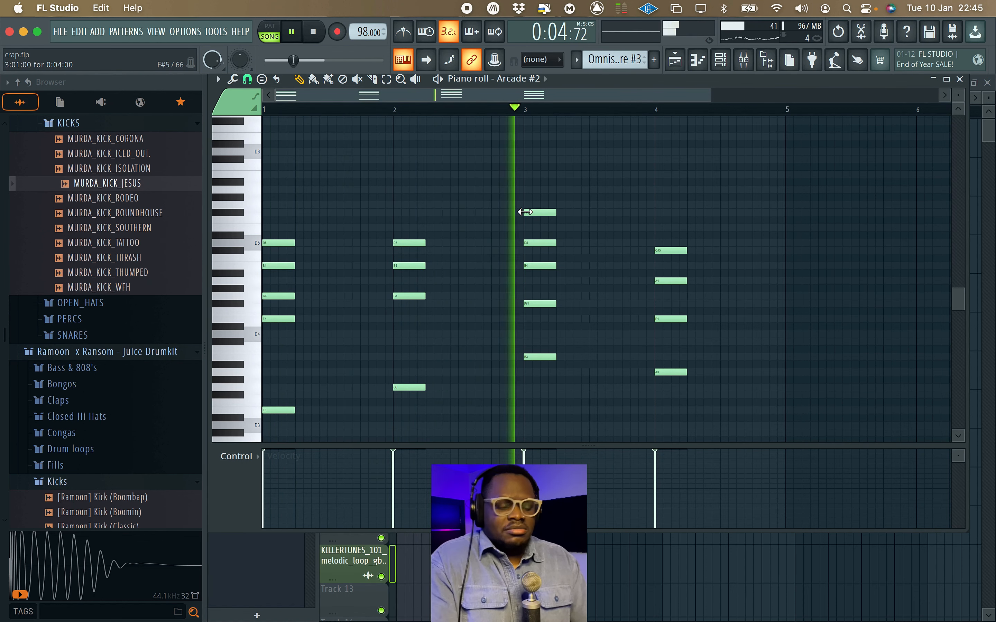
click(655, 227)
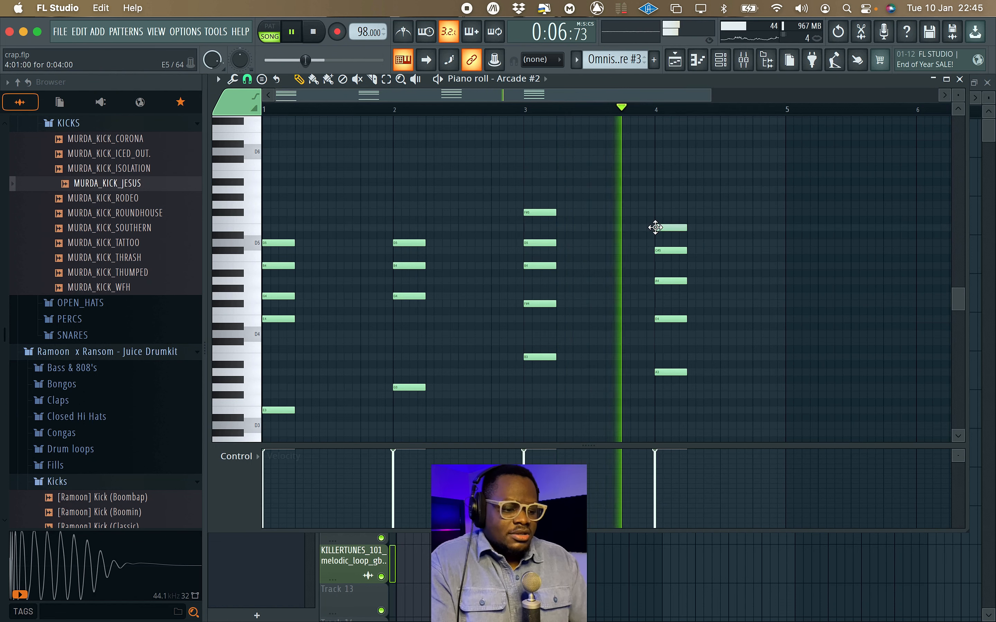
key(space)
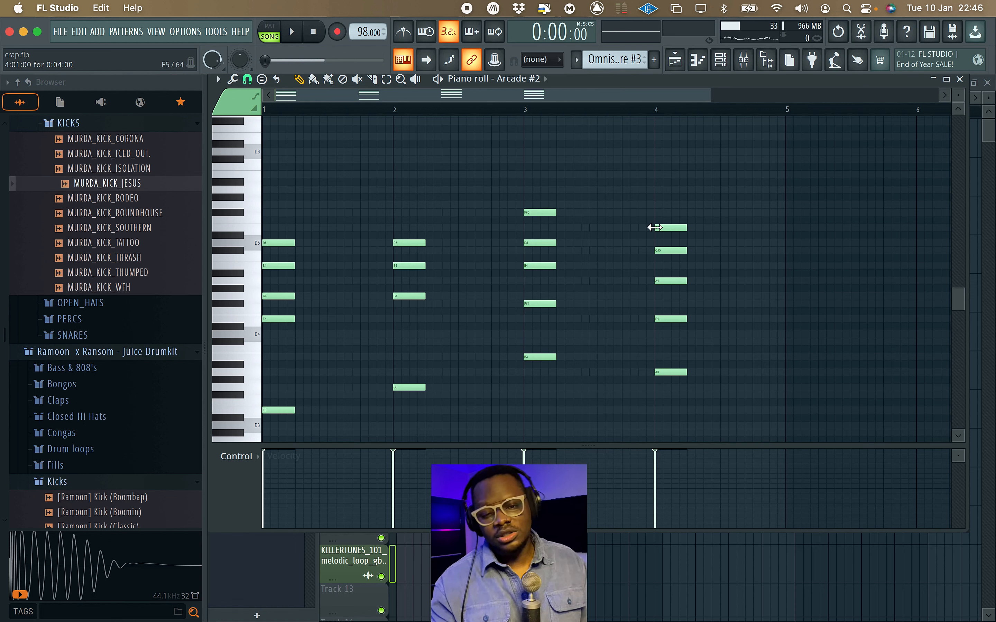
key(space)
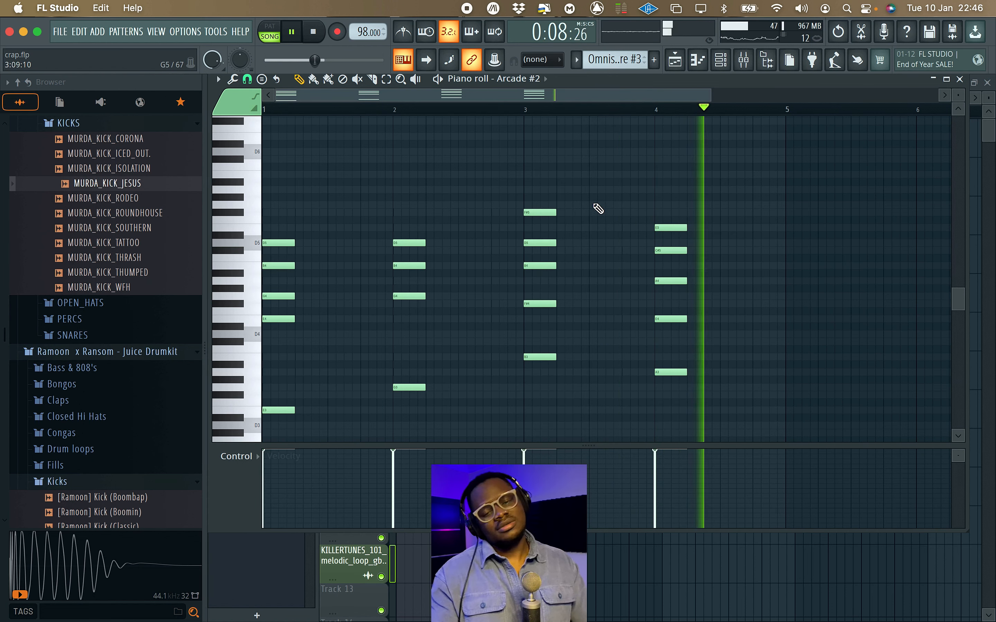
key(space)
click(545, 213)
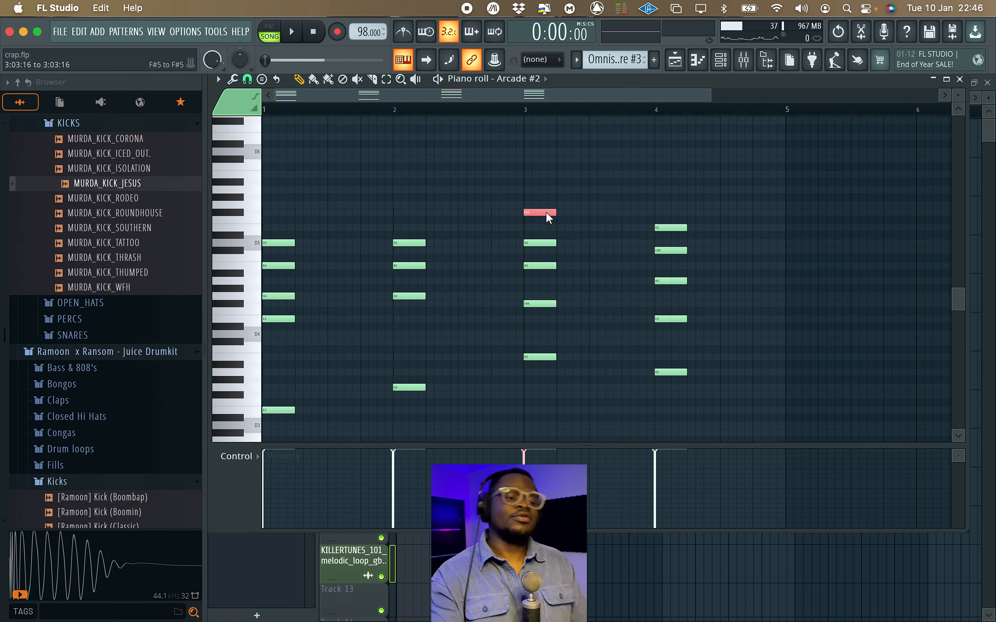
key(ctrl+Down)
key(ctrl+z)
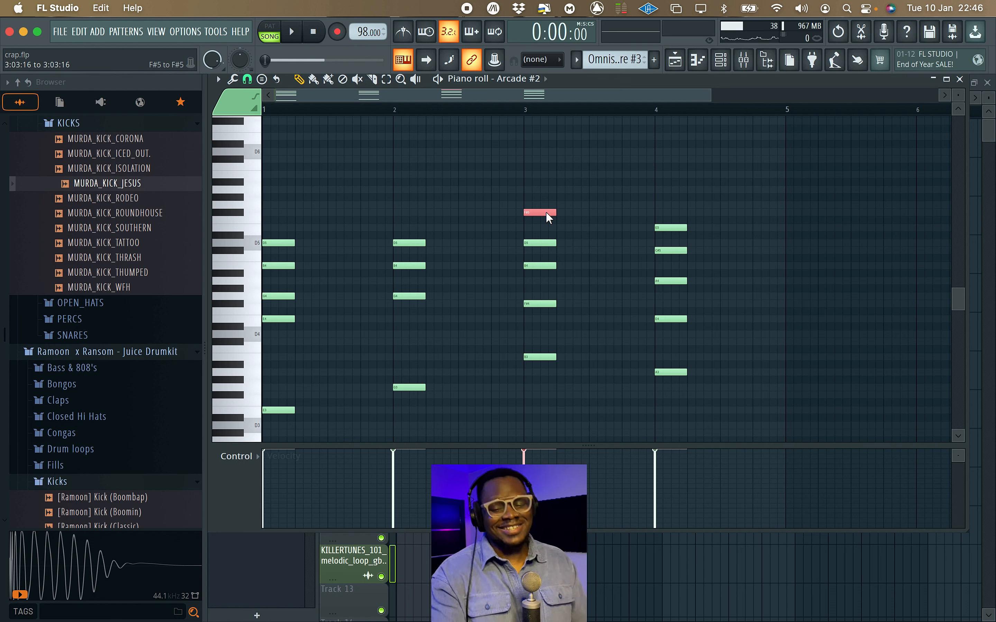
Listen to the four chords with their added top notes.
key(space)
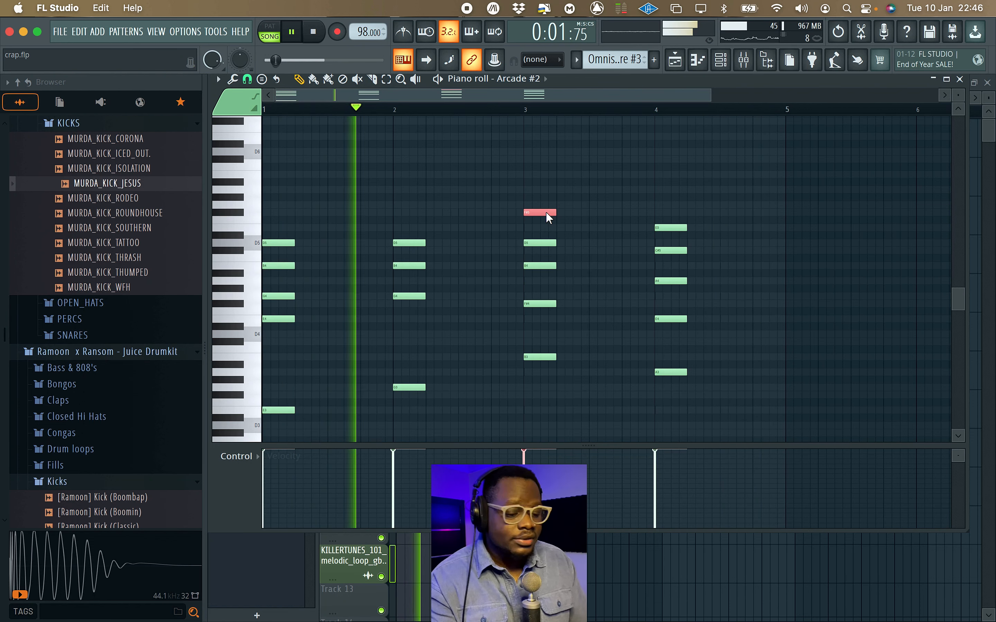
key(space)
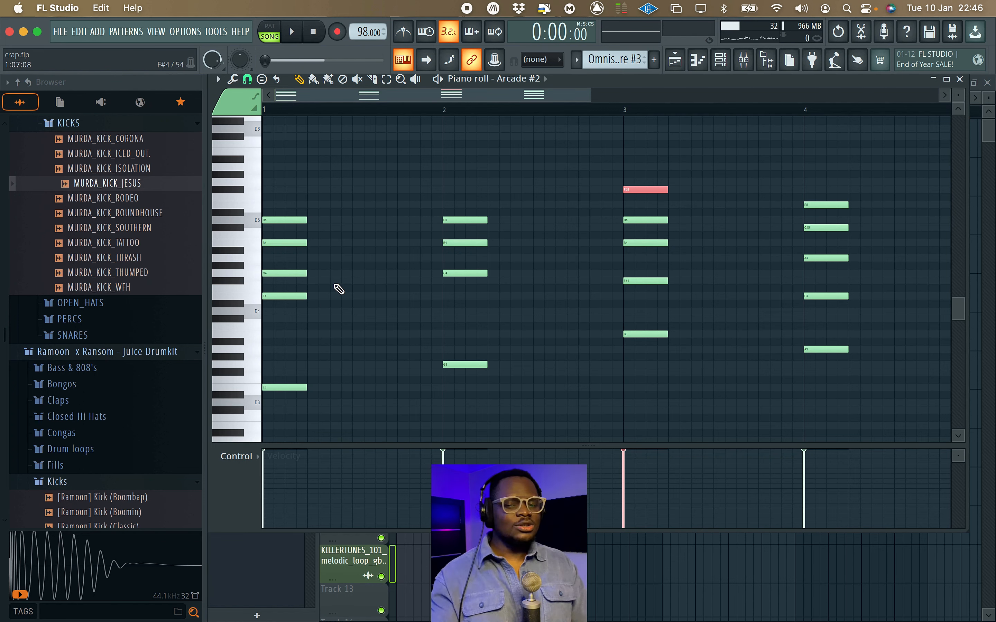
Raise G4 at bar 1, B4 at bar 2, D5 at bar 3 and C#5 at bar 4 by one octave, and play the progression.
scroll(349, 309, up, 3)
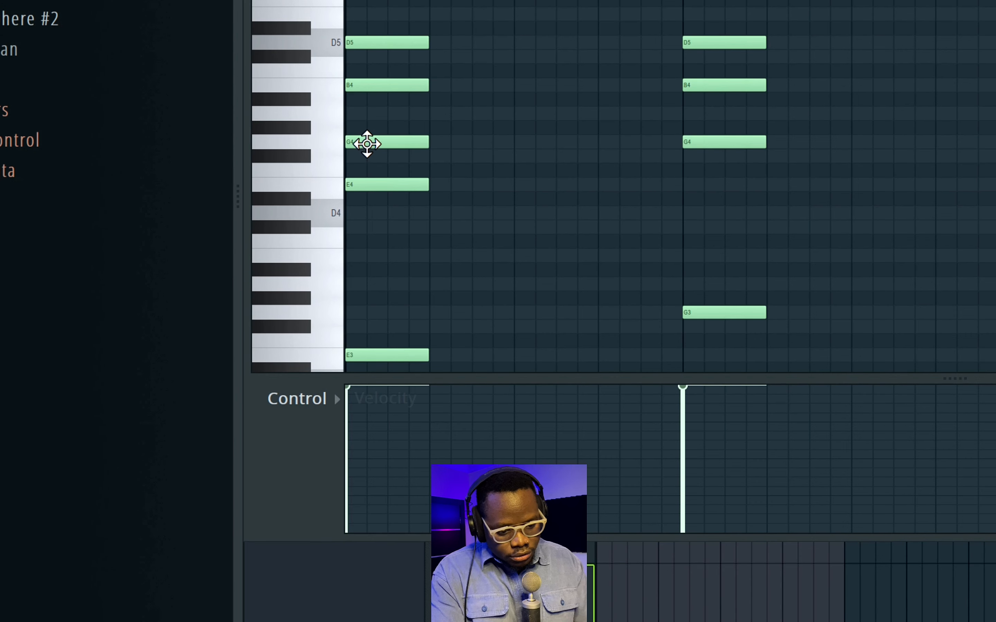
click(275, 320)
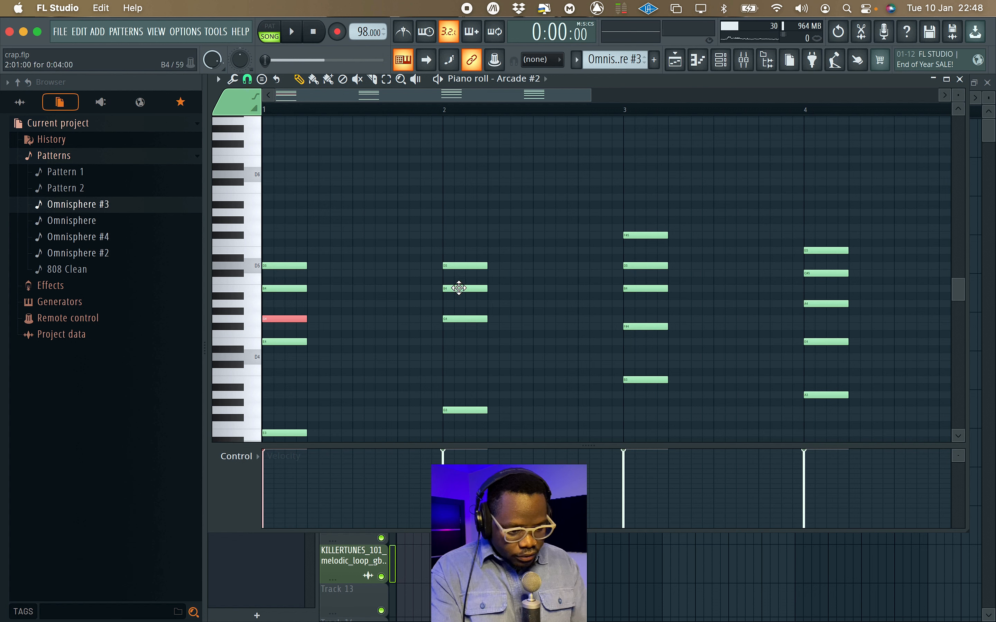
click(459, 288)
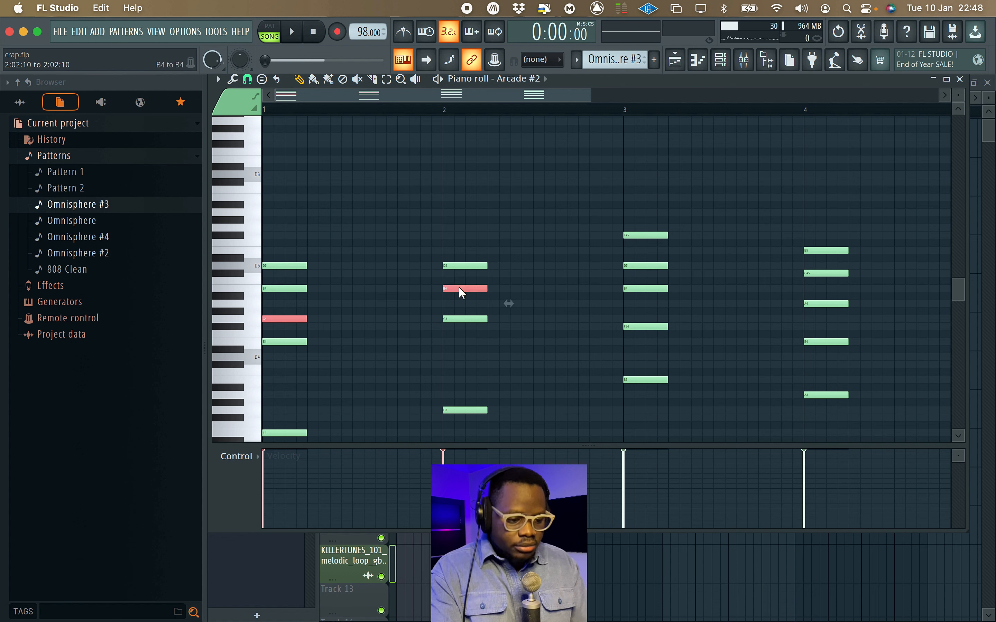
click(646, 267)
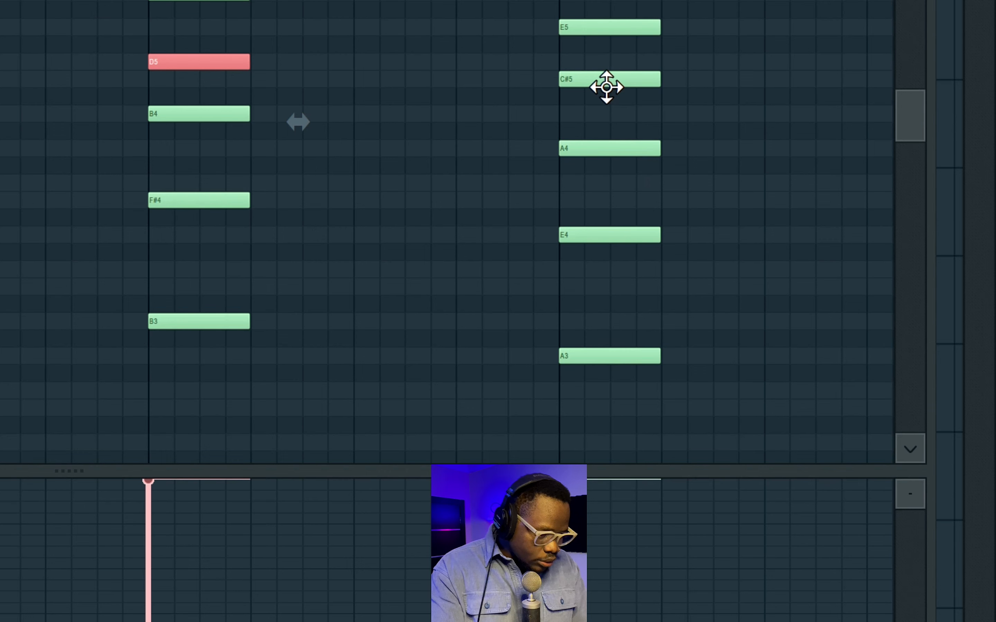
shift+super+click(821, 274)
scroll(821, 273, right, 3)
scroll(821, 274, up, 1)
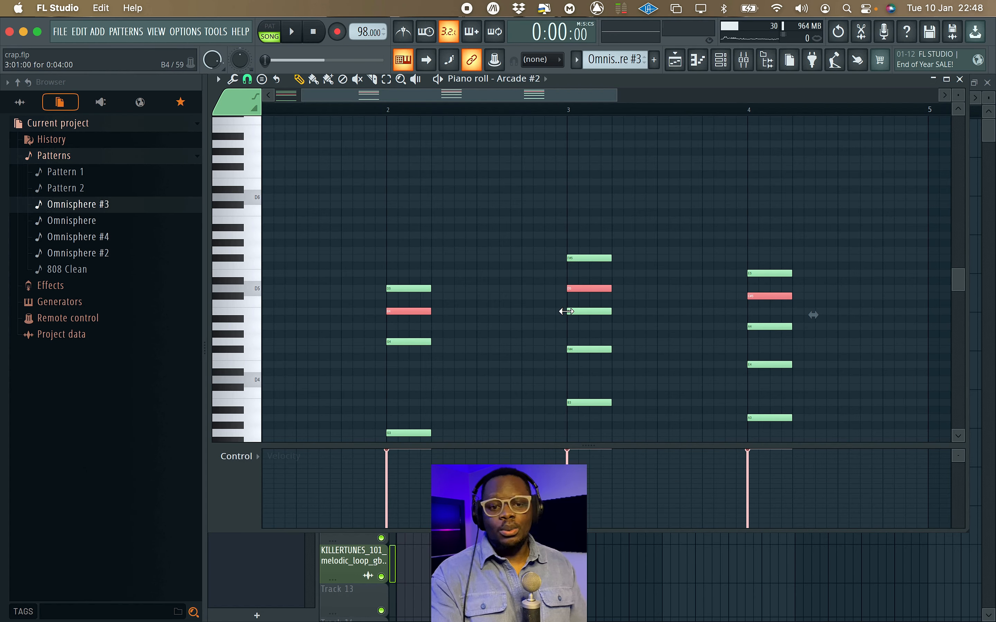
key(super+Up)
scroll(566, 311, left, 2)
scroll(566, 311, down, 3)
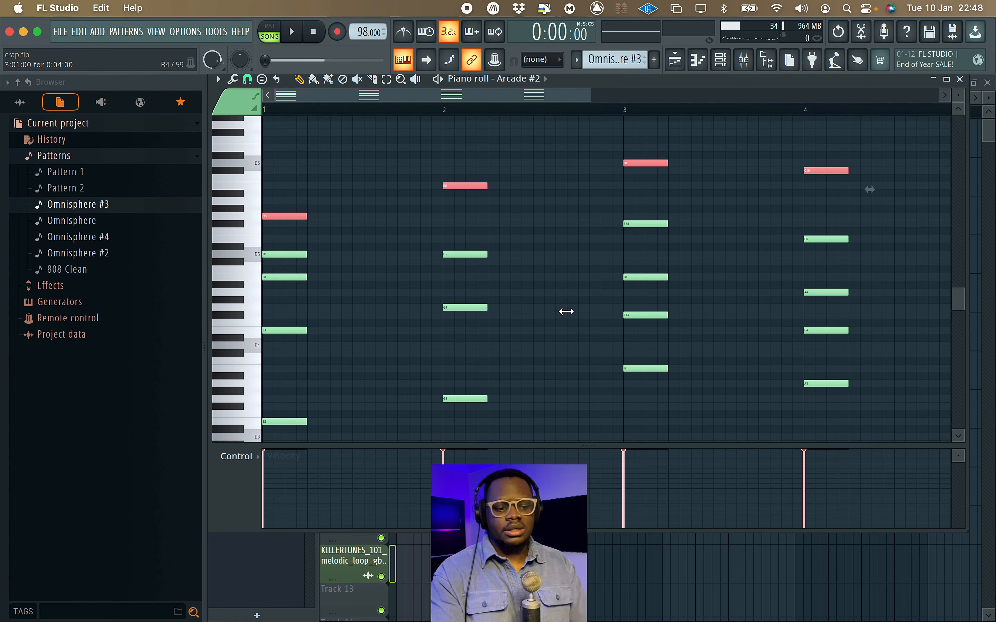
key(space)
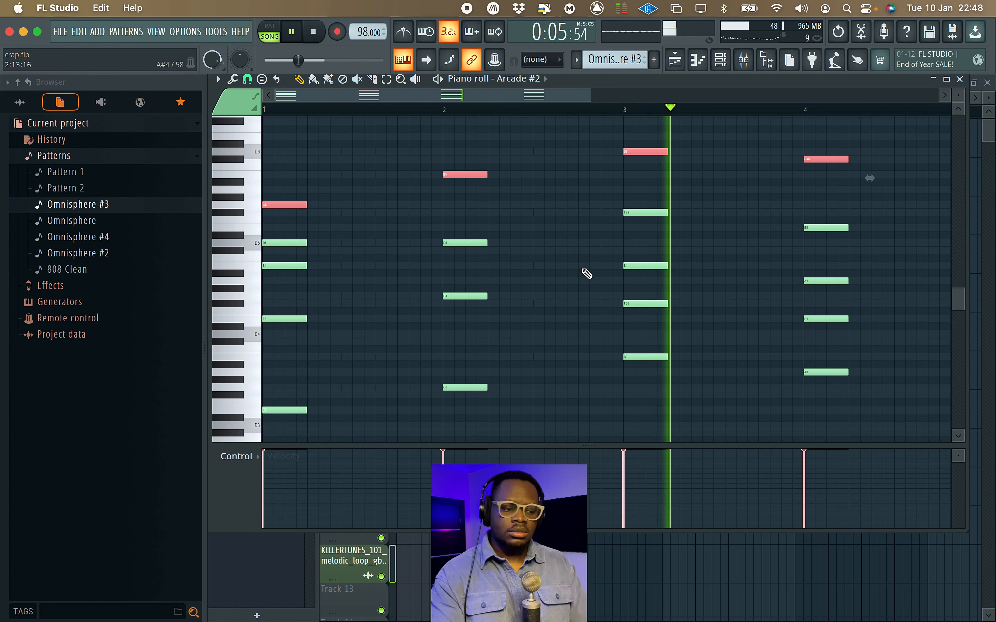
click(539, 225)
key(space)
Undo the octave raise to hear the closer voicing for comparison, and raise the same four notes by an octave again.
key(super+z)
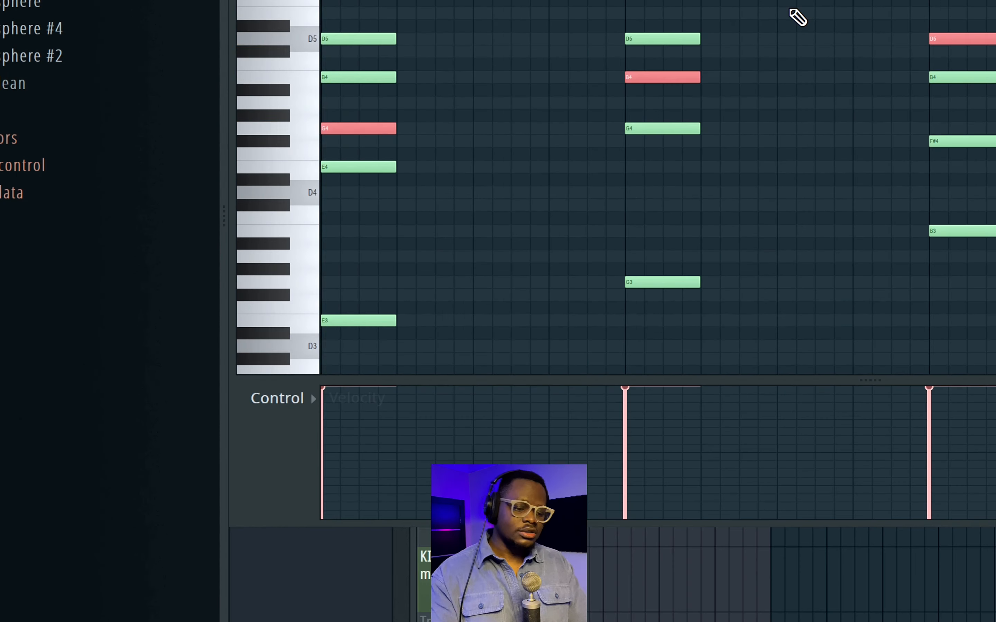
key(space)
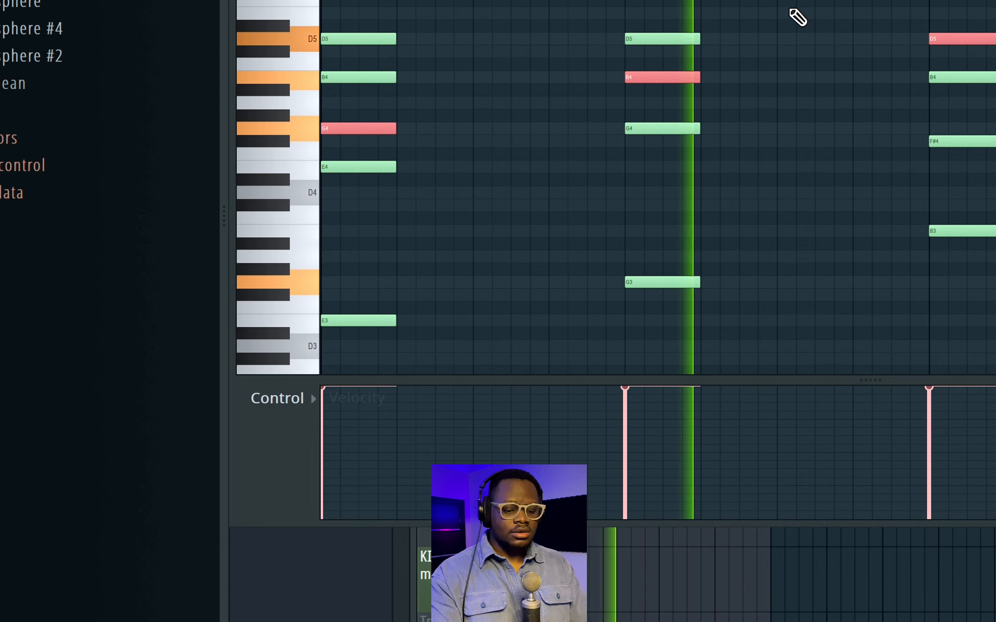
key(space)
key(super+Up)
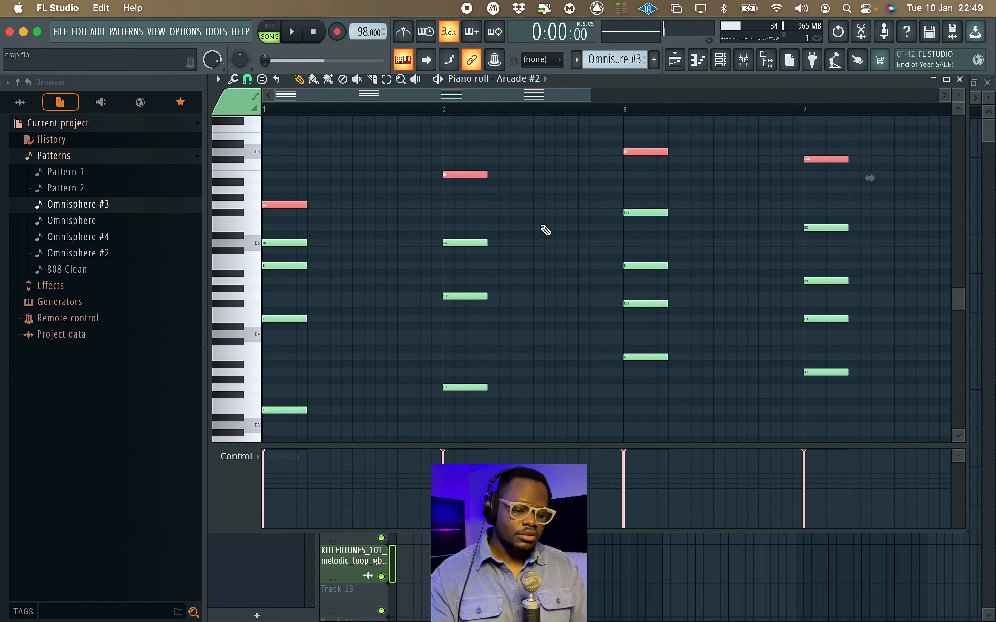
Clear the selection of the raised top notes and examine the widened chords across the four bars.
key(space)
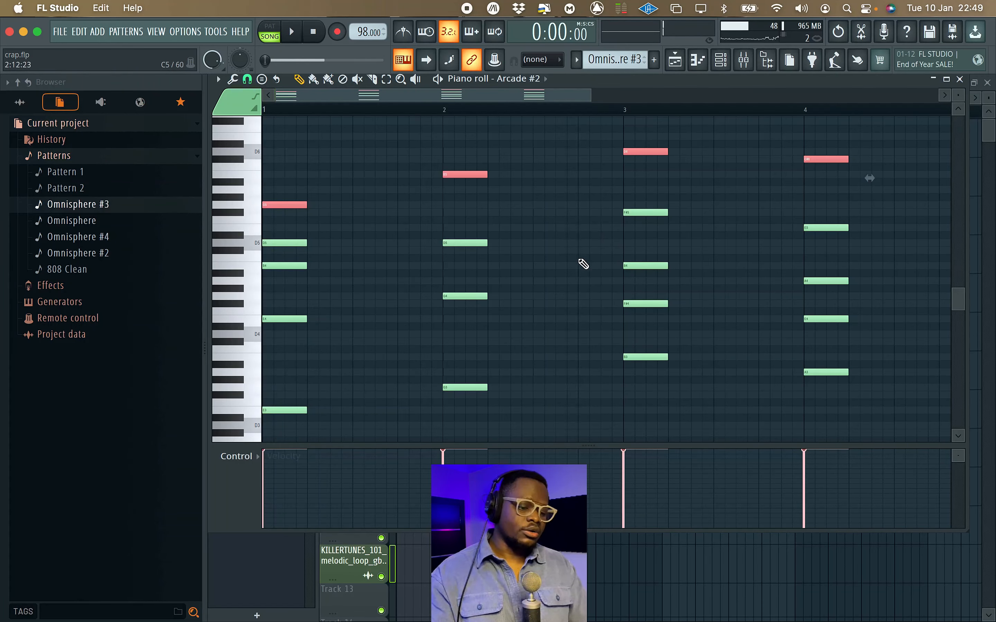
super+click(558, 305)
scroll(559, 308, up, 3)
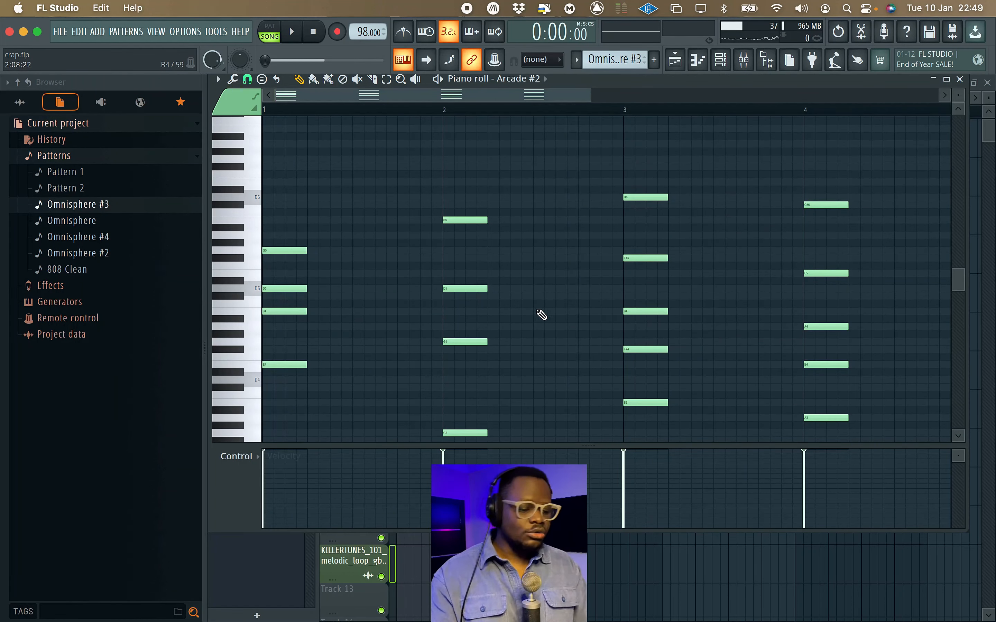
scroll(541, 315, down, 4)
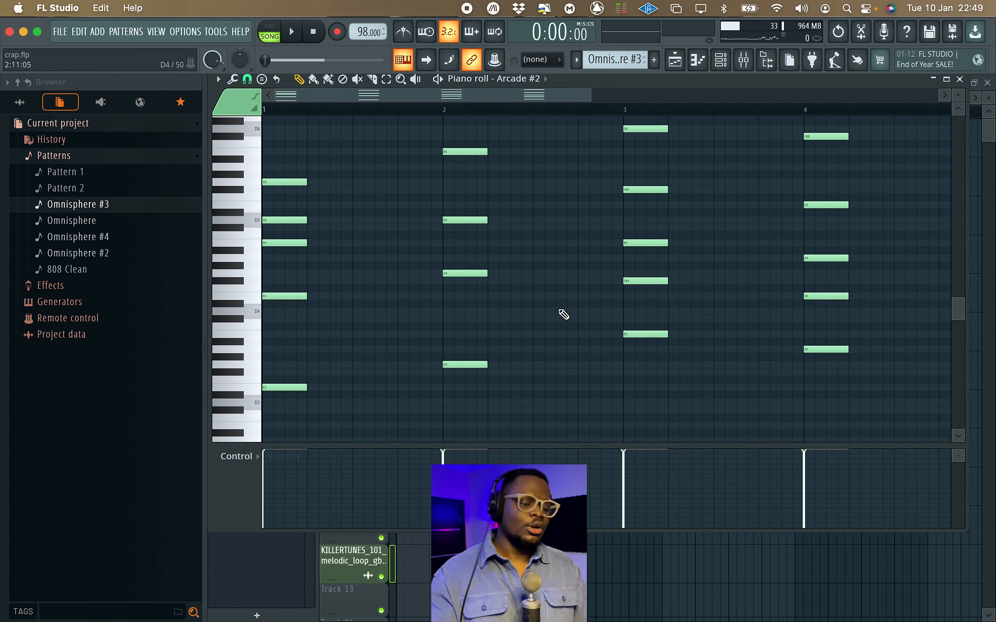
scroll(563, 314, up, 2)
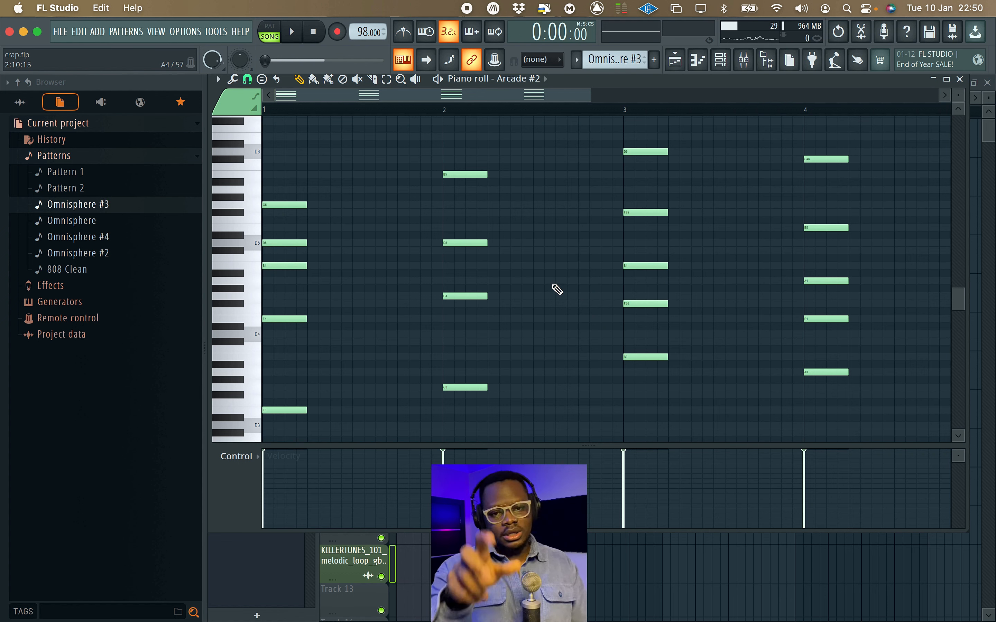
Randomize the velocity levels of all notes in the progression with a slightly stronger downward amount, and play back the result.
key(super+a)
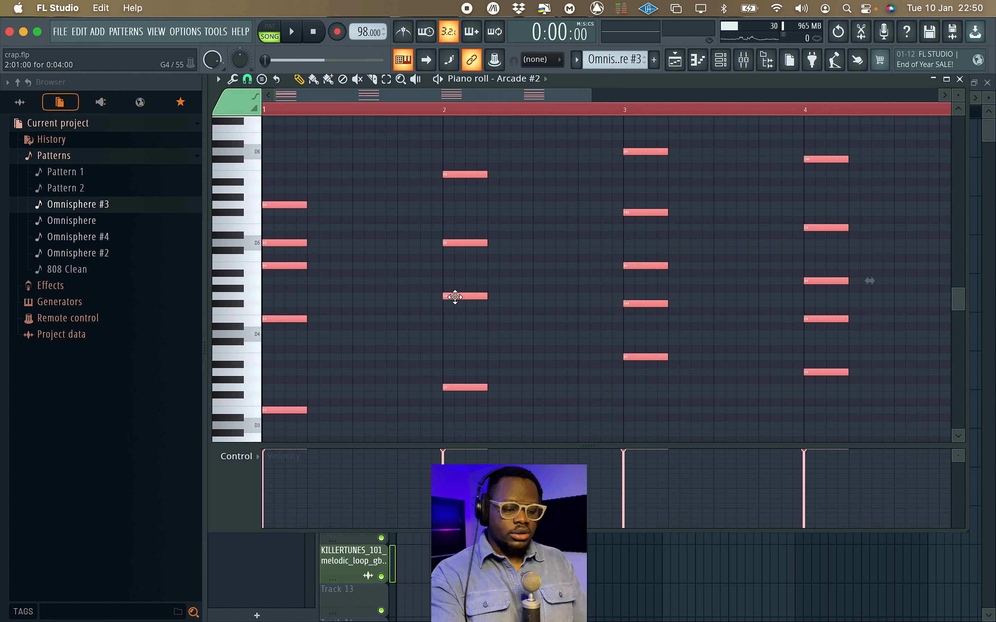
key(alt+r)
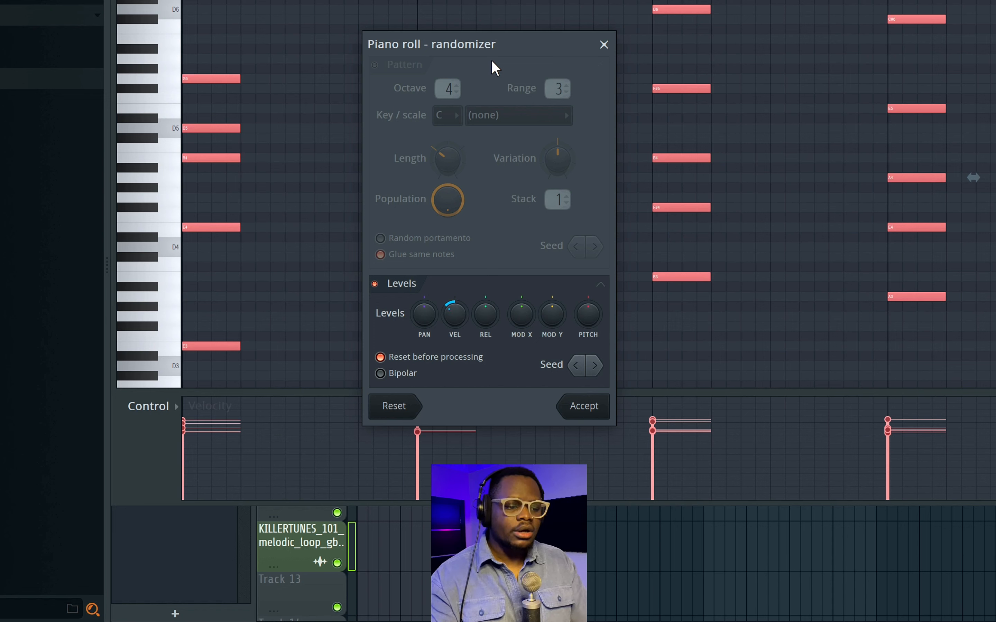
drag(484, 44, 496, 63)
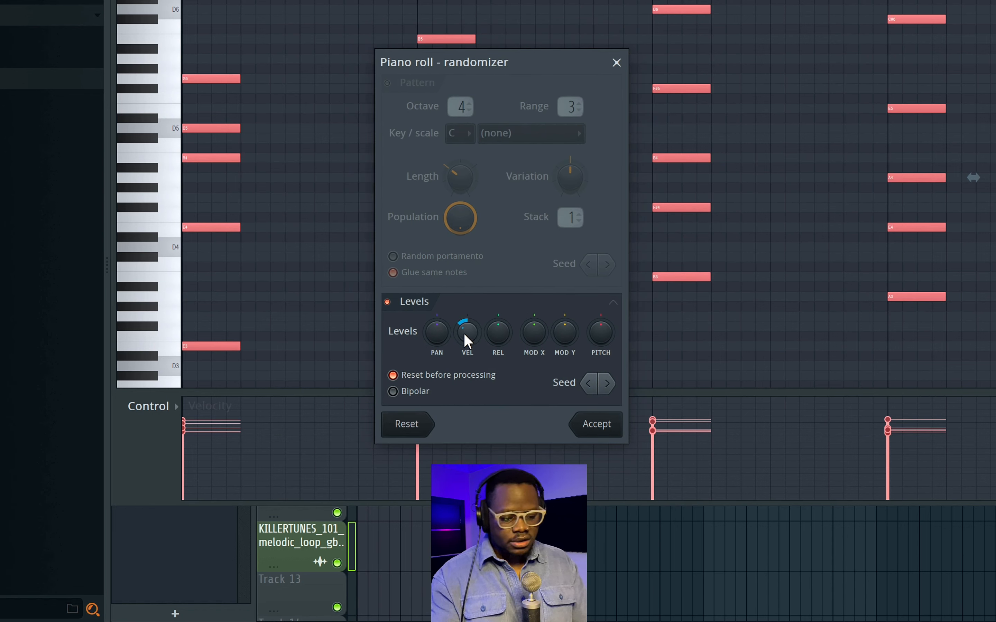
drag(467, 335, 467, 349)
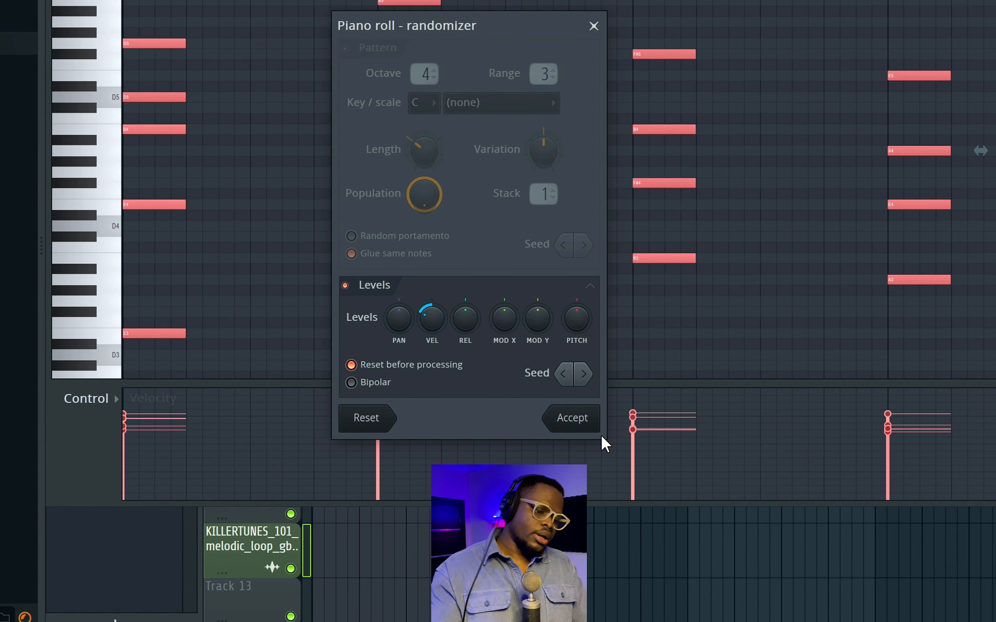
click(597, 424)
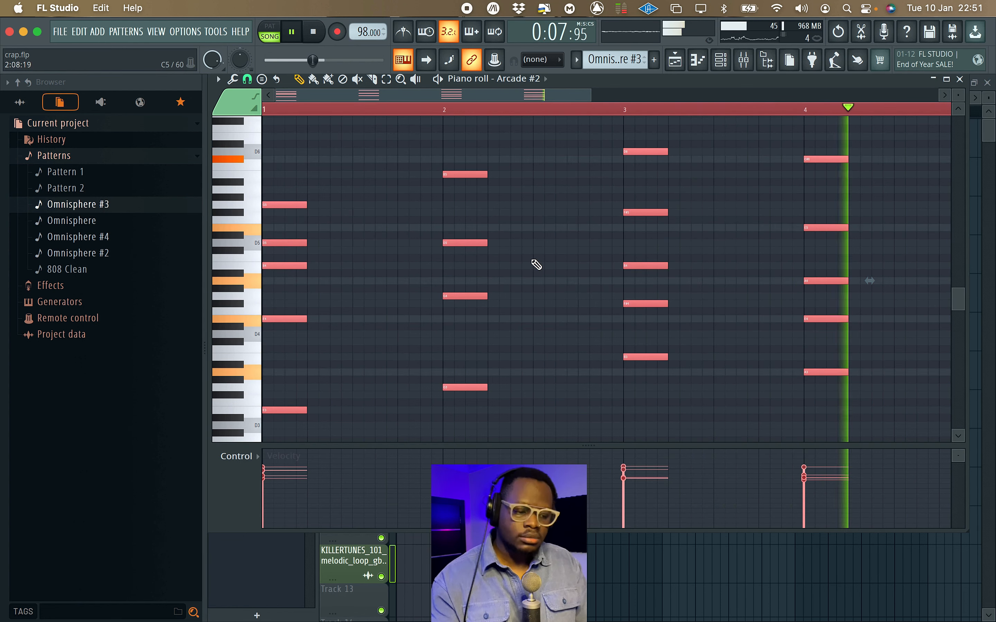
key(space)
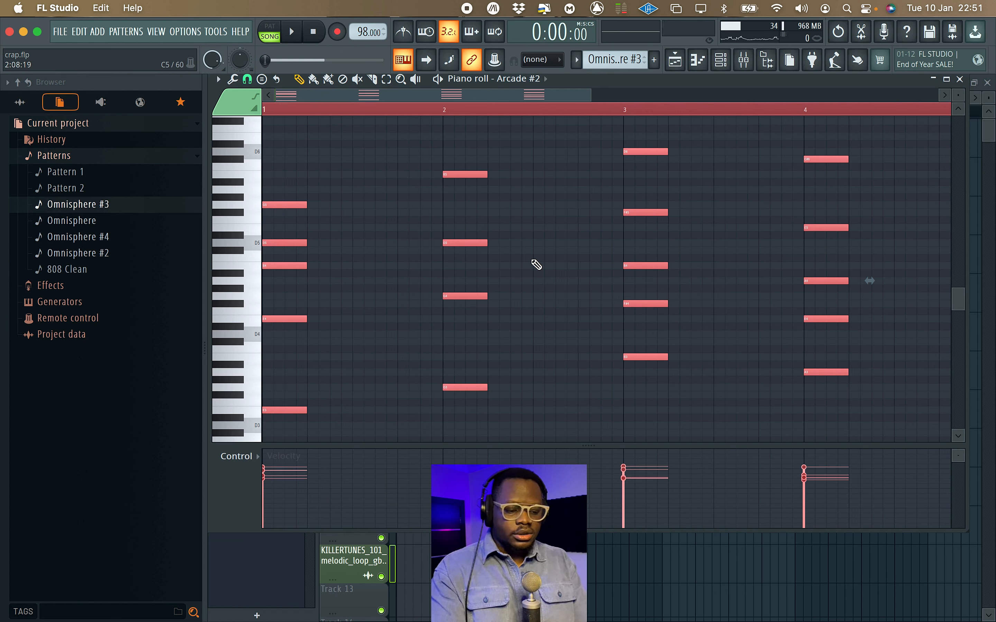
Strum all four chords with the strumizer, adjusting the start velocity strength.
key(alt+s)
drag(539, 260, 555, 207)
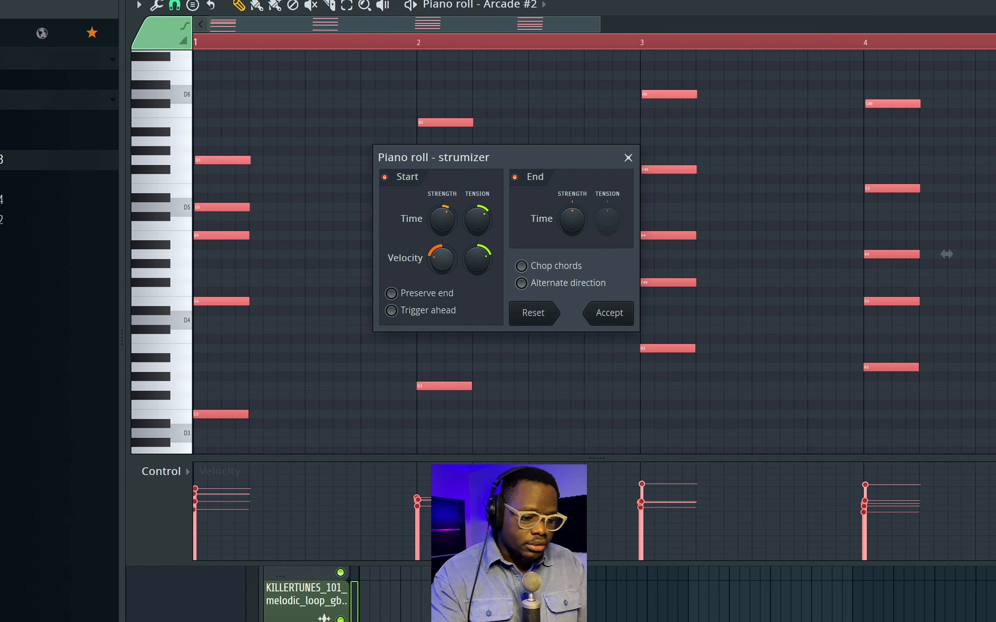
drag(441, 259, 435, 261)
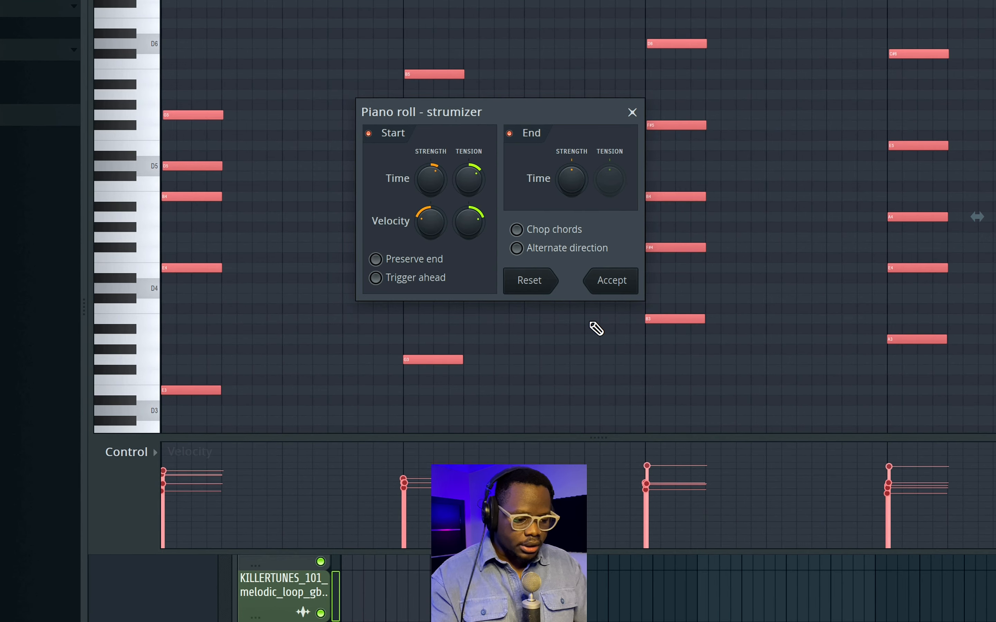
click(611, 280)
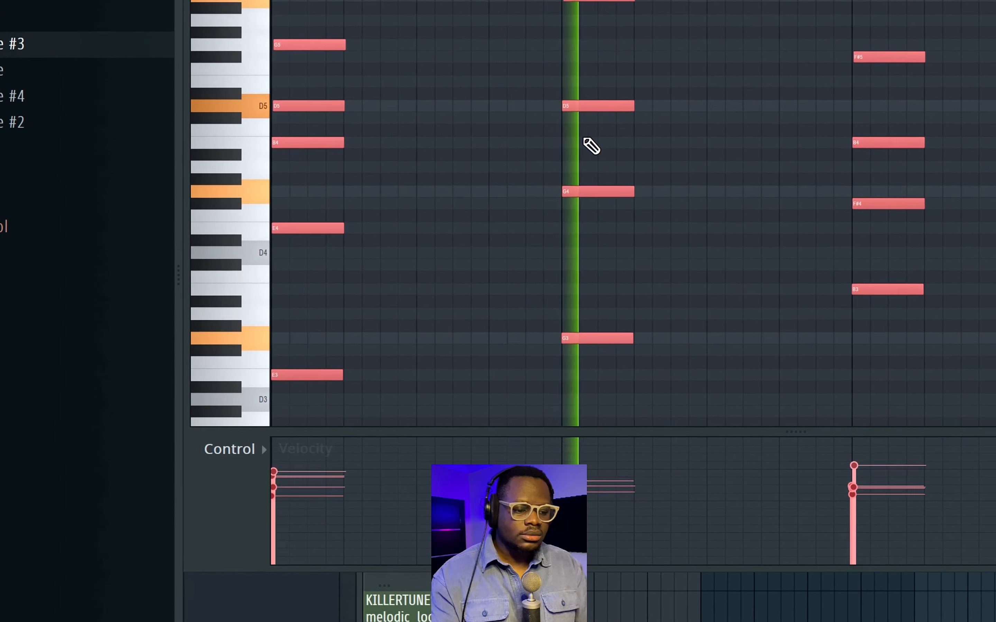
Turn off grid snapping and shift B5 slightly earlier and D5 slightly later in the strummed bar 2 chord.
scroll(618, 134, up, 2)
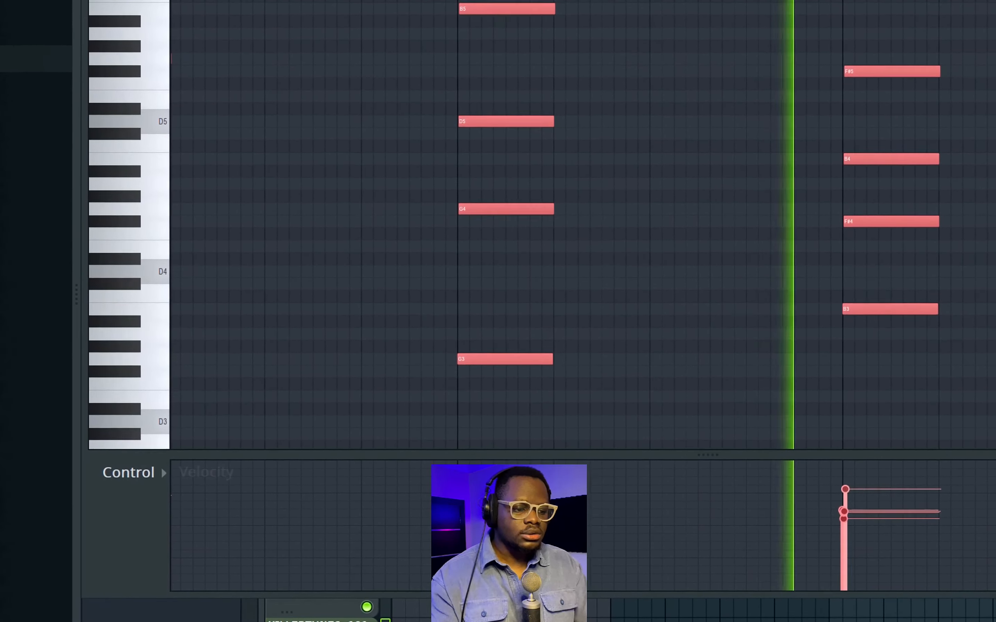
scroll(950, 216, up, 3)
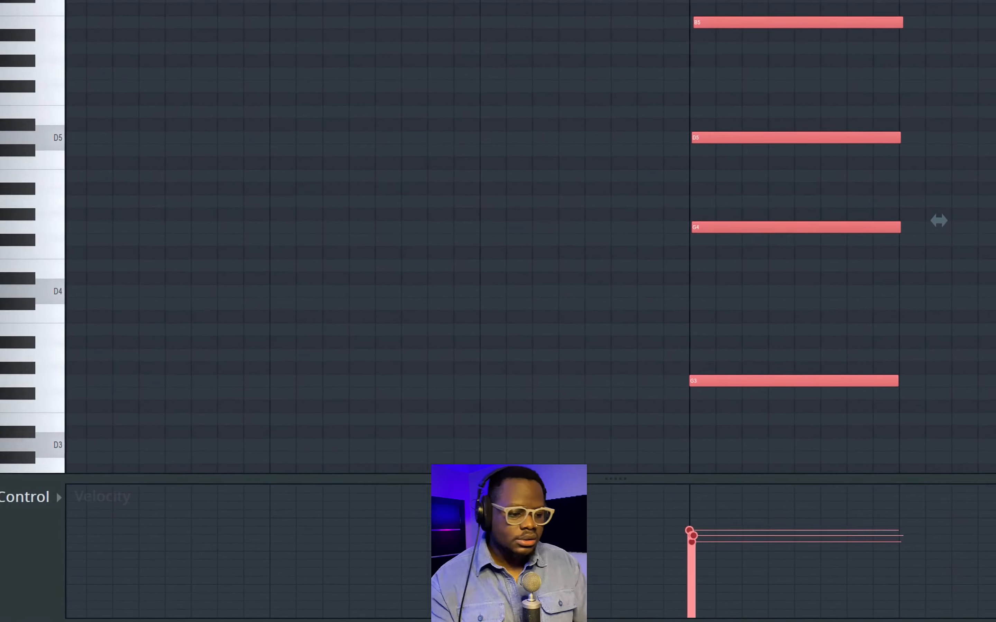
scroll(501, 88, up, 1)
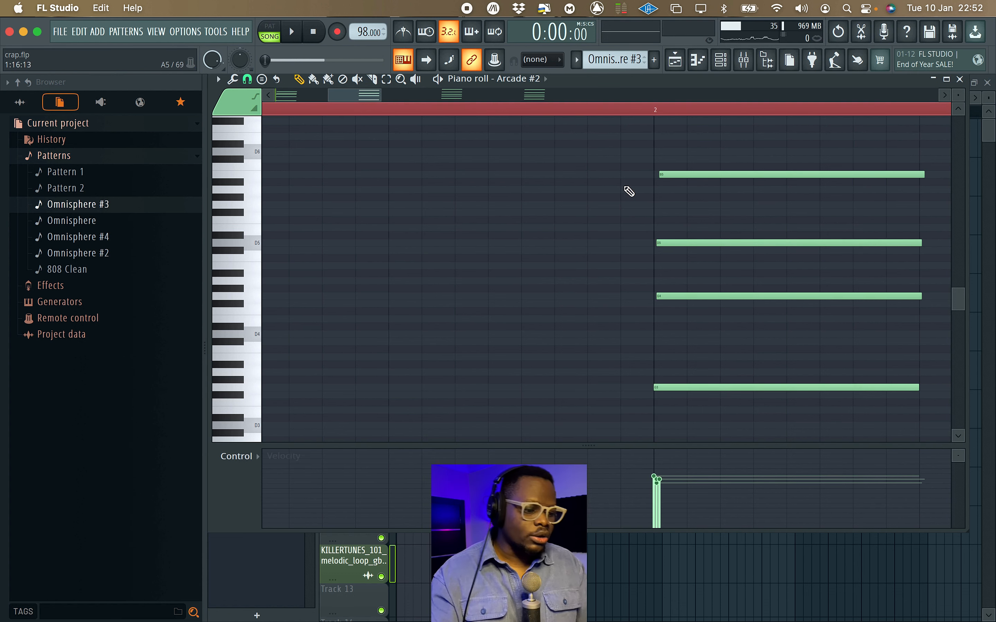
scroll(627, 192, right, 1)
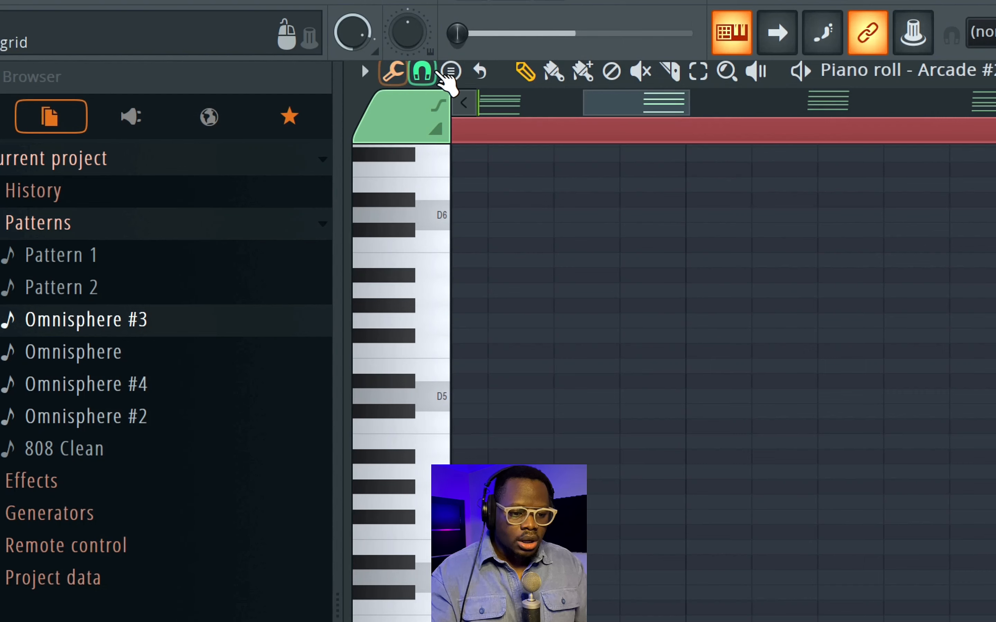
click(247, 80)
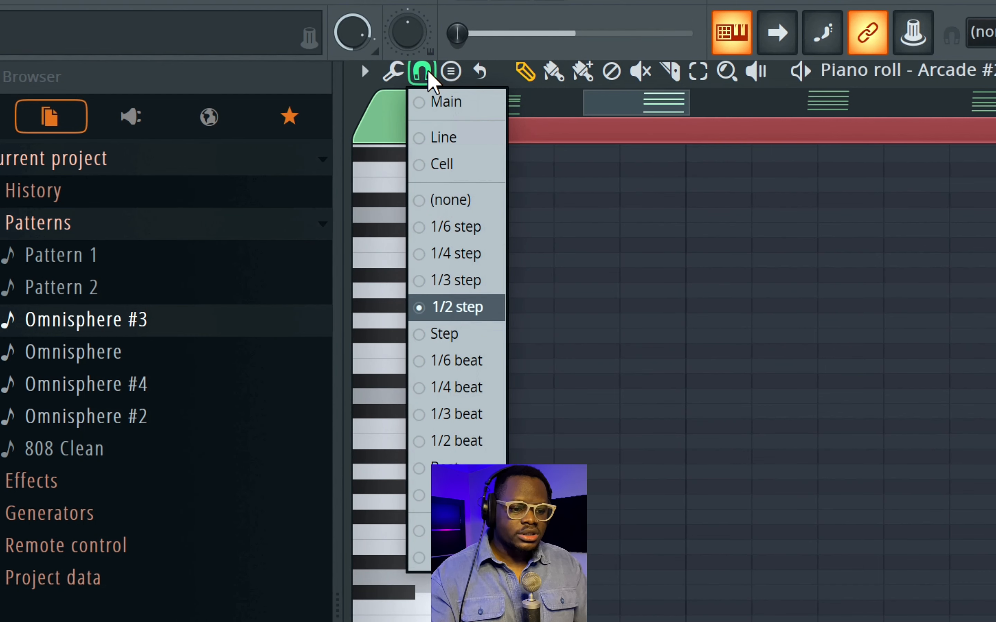
click(461, 201)
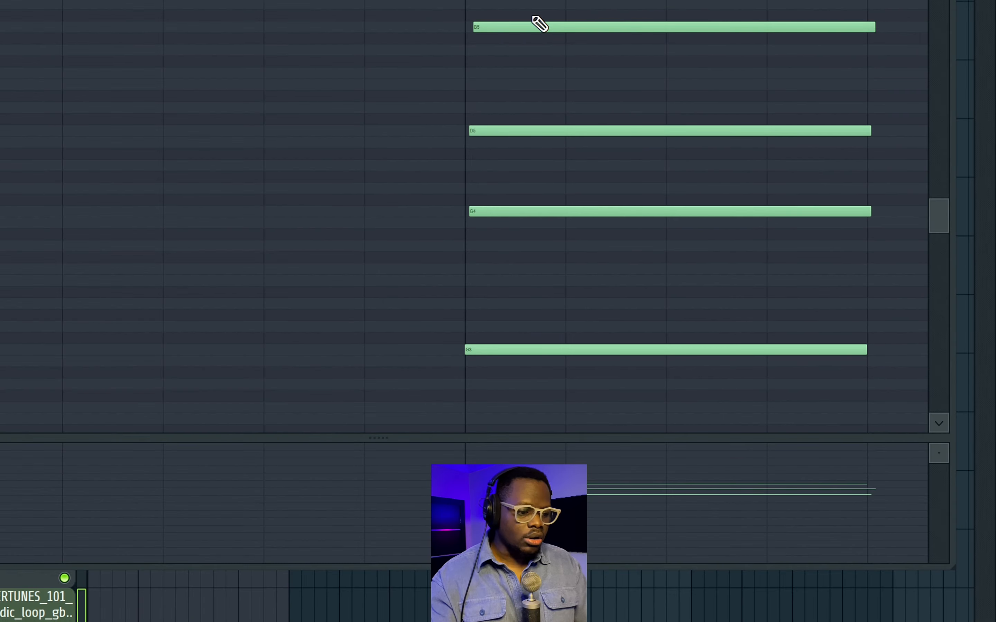
drag(476, 29, 469, 28)
mouse_move(470, 134)
mouse_down()
mouse_move(485, 131)
mouse_move(476, 131)
mouse_up()
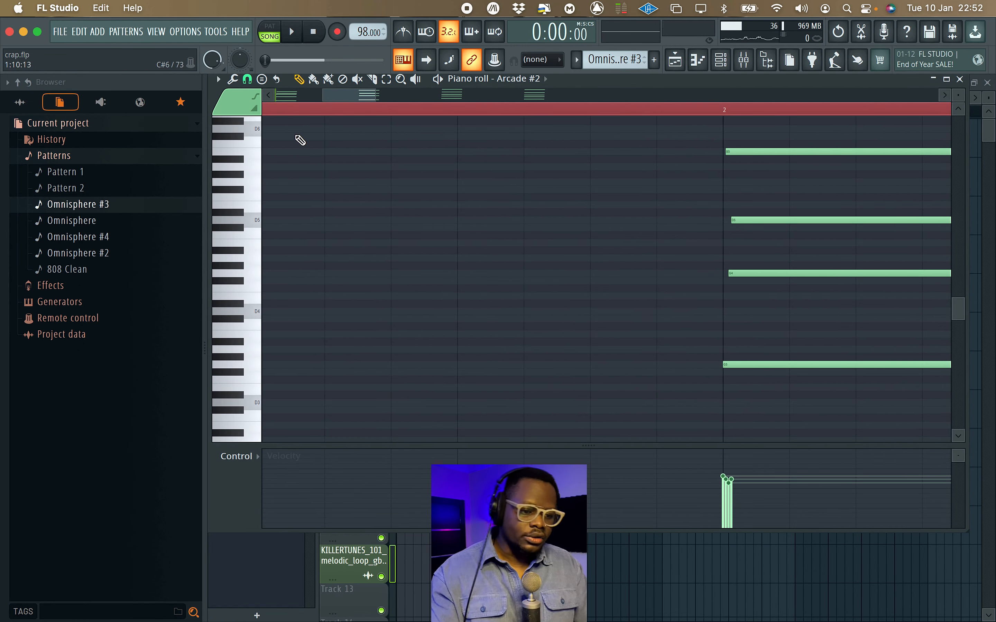
Set the piano roll snapping to 1/2 step and play back the strummed progression.
click(247, 79)
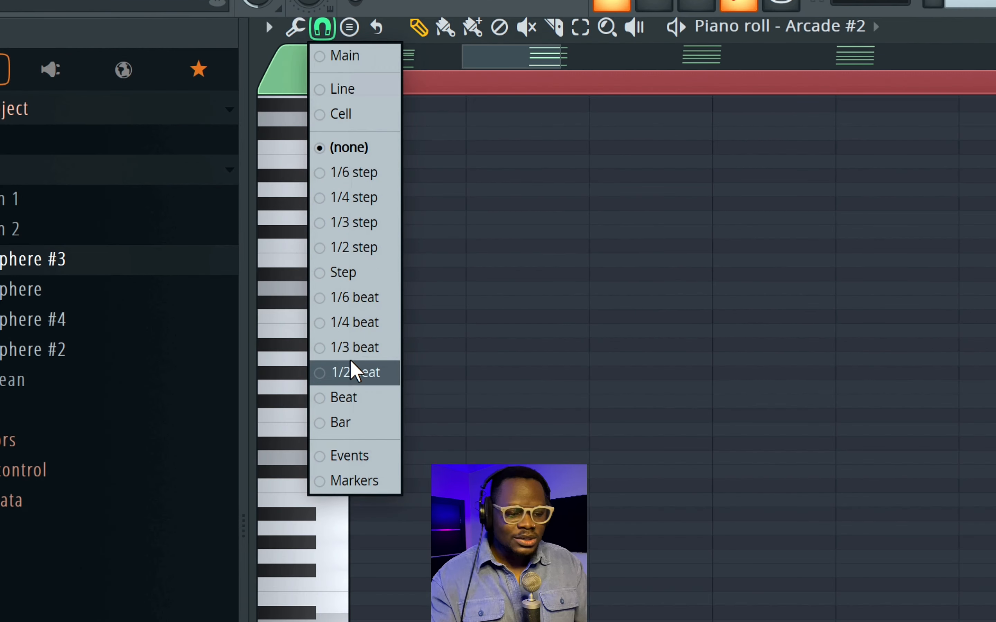
click(375, 248)
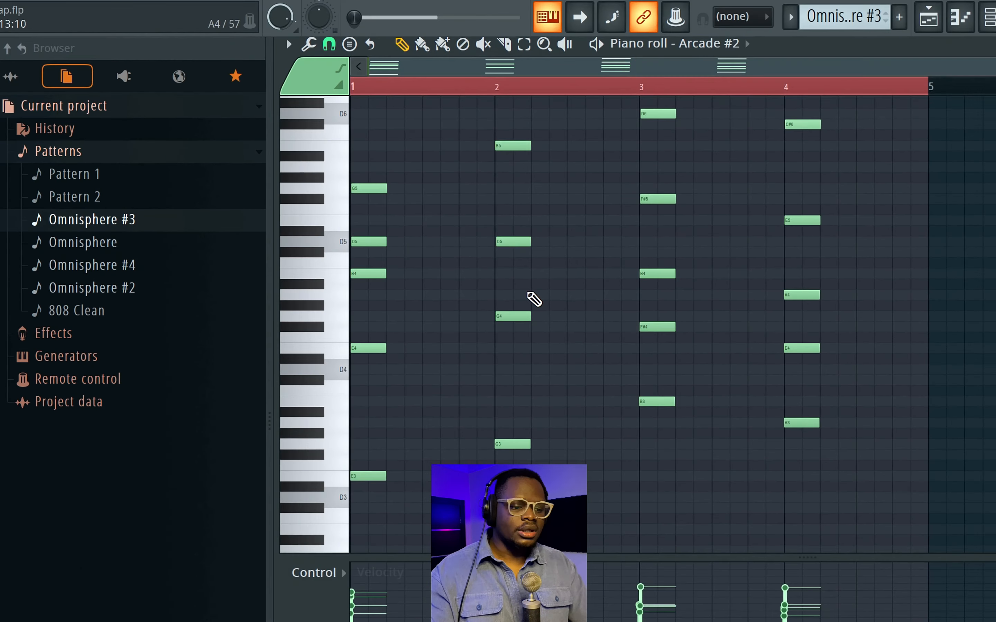
key(space)
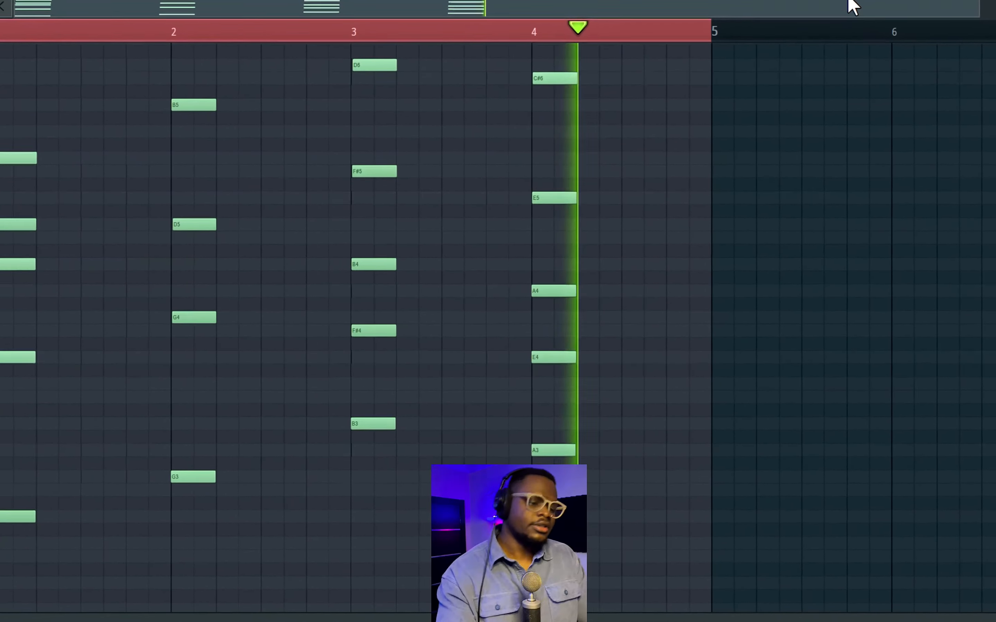
key(space)
Show the channel rack briefly, close it again, and play back the finished four-bar progression.
click(720, 60)
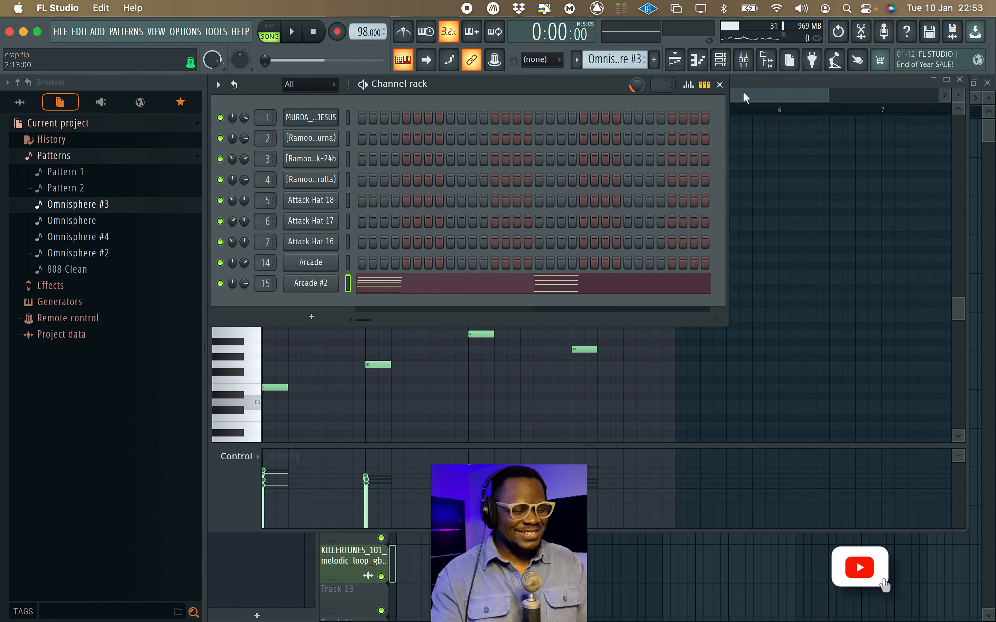
key(F6)
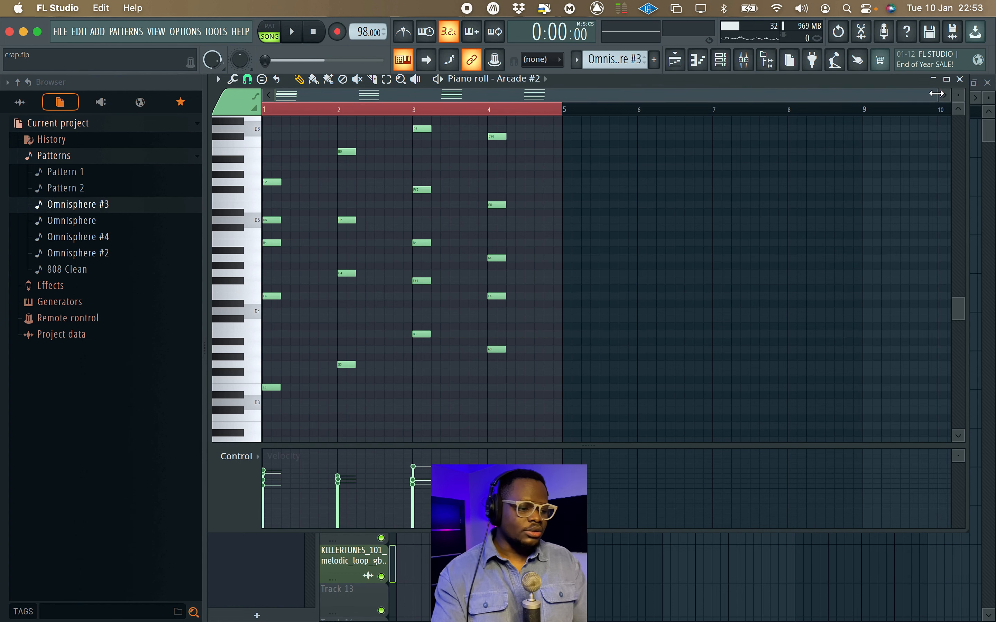
drag(936, 93, 790, 96)
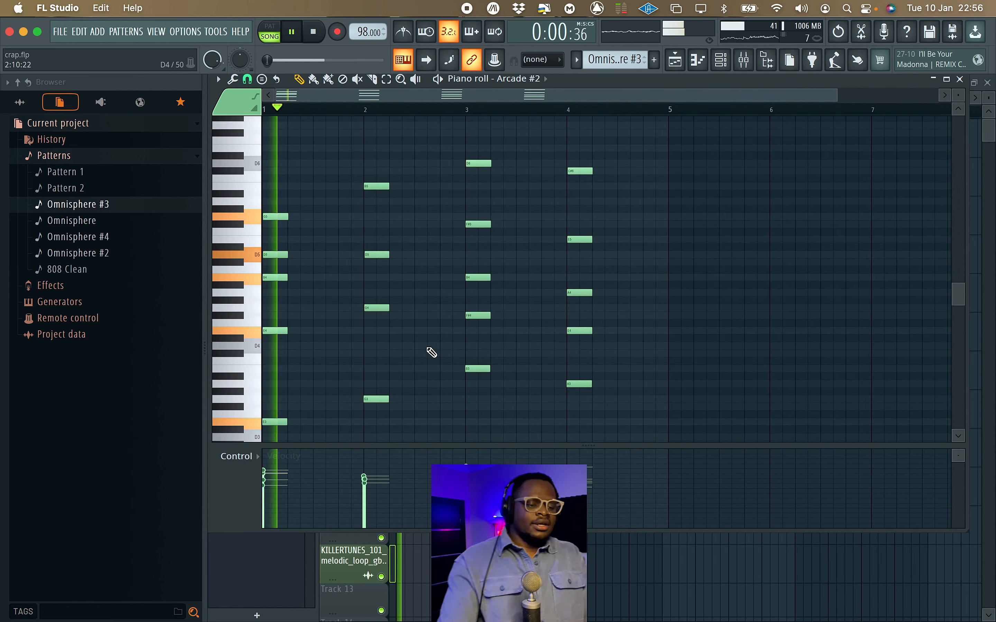
key(space)
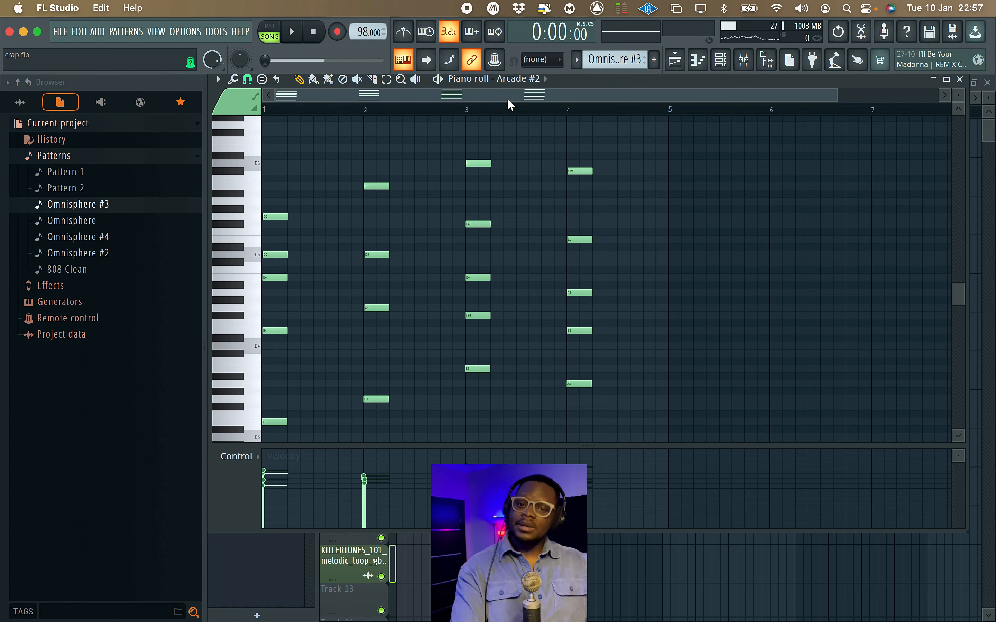
key(space)
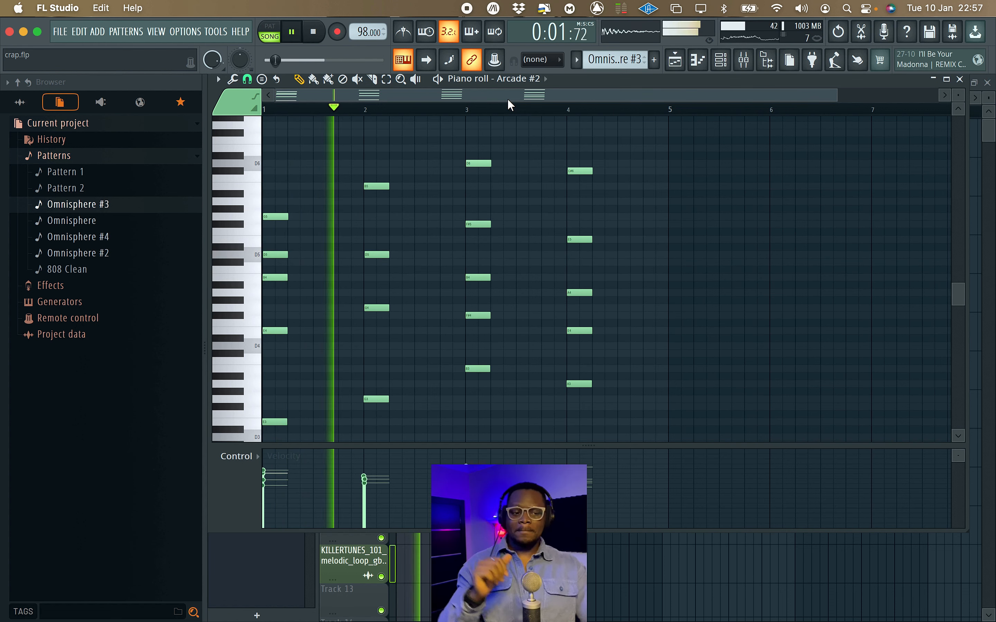